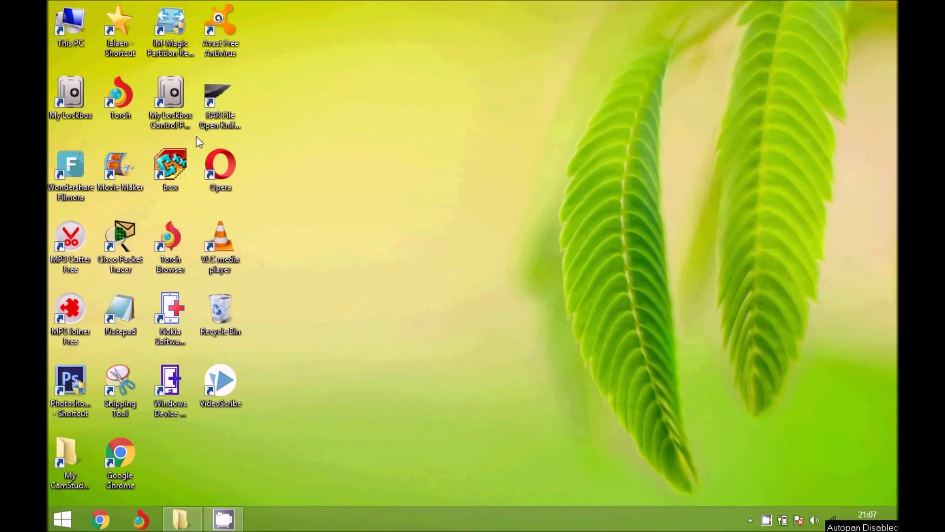
Select the Movie Maker shortcut on the Windows desktop
left_click(113, 164)
Launch Movie Maker and import Media1.wmv from the SAP folder as the first clip
double_click(112, 164)
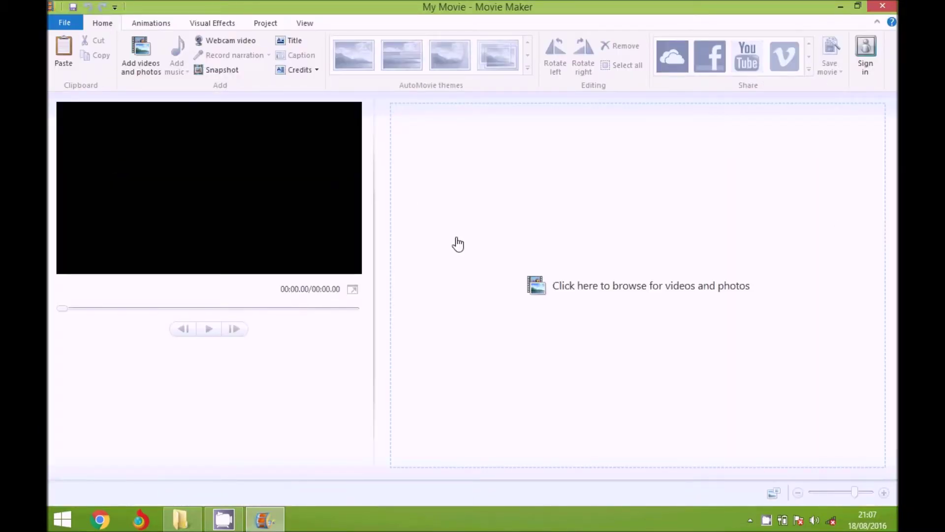
left_click(616, 289)
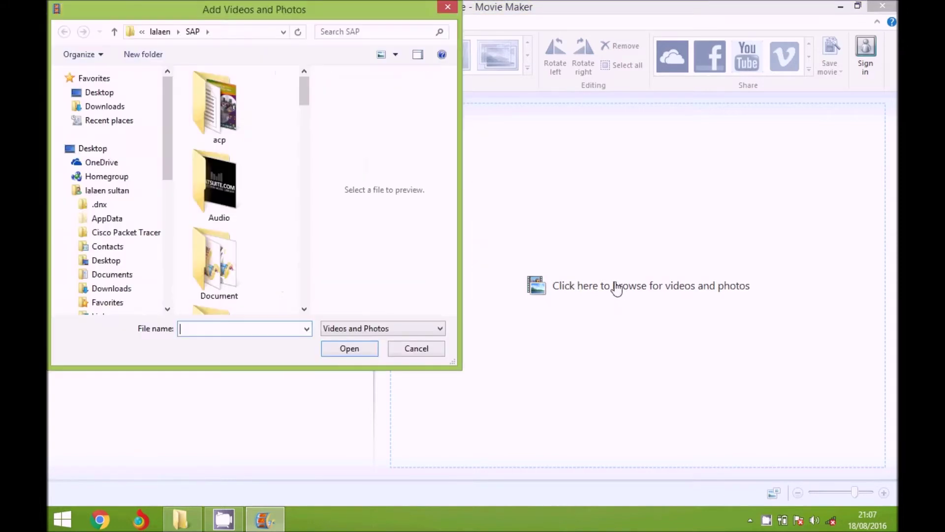
left_click(238, 196)
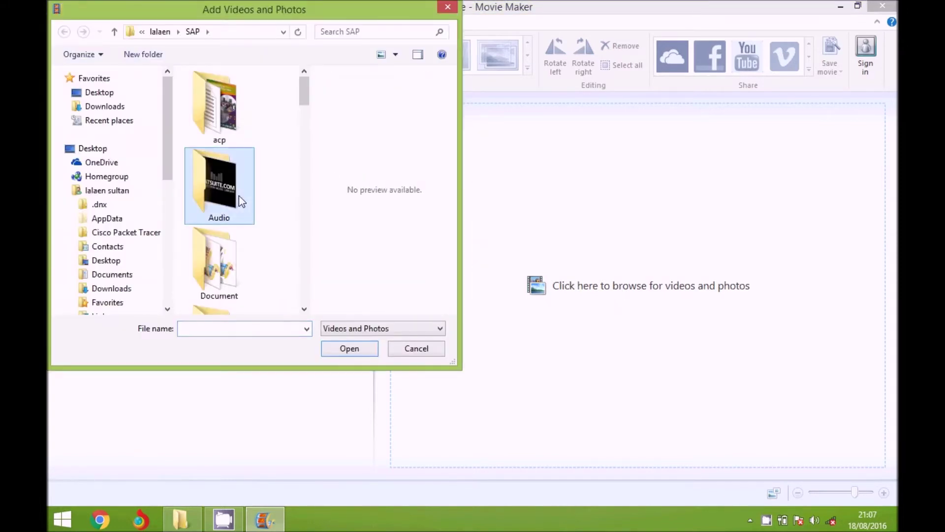
key("Down")
key("Down")
key("Down")
key("Down")
key("Down")
key("Down")
key("Down")
key("Down")
key("Down")
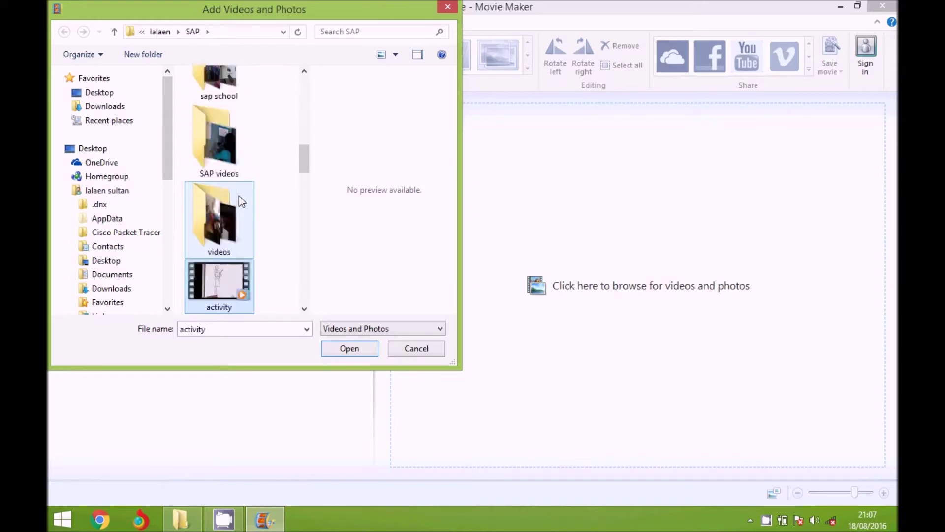
key("Down")
key("Down")
key("Down")
key("Down")
key("Down")
key("Down")
key("Down")
key("Down")
key("Down")
key("Down")
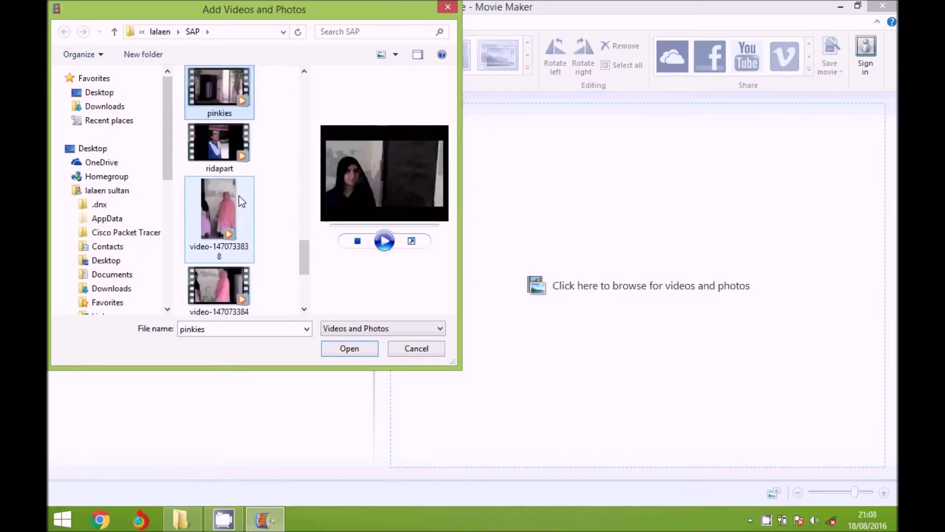
key("Up")
key("Up")
key("Up")
key("Up")
key("Down")
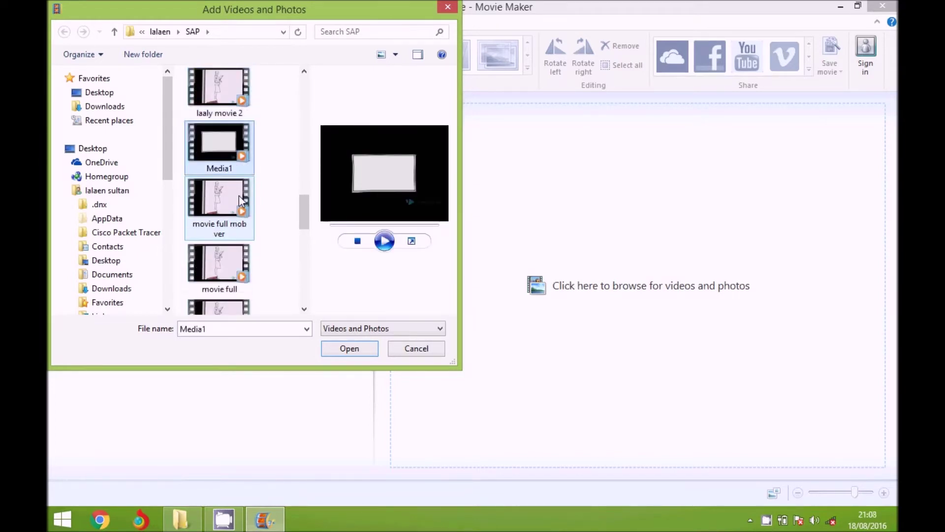
key("Return")
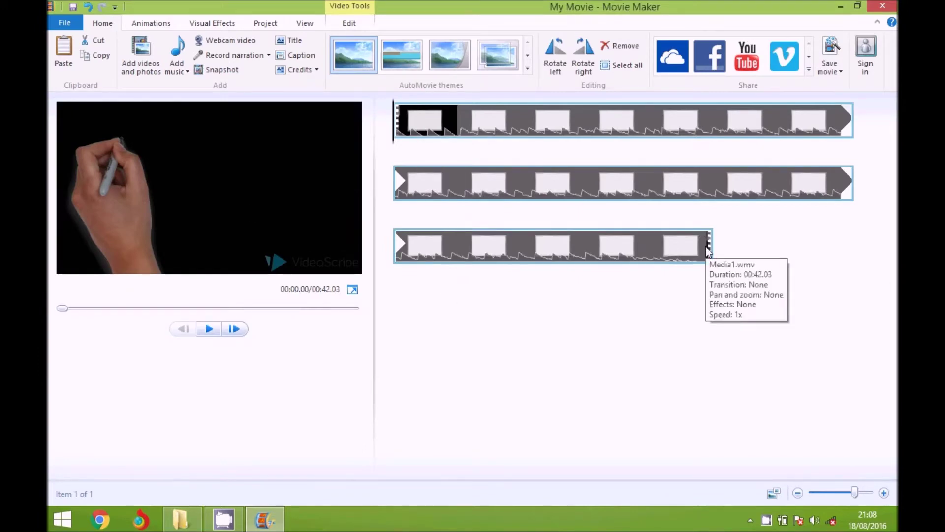
left_click(361, 21)
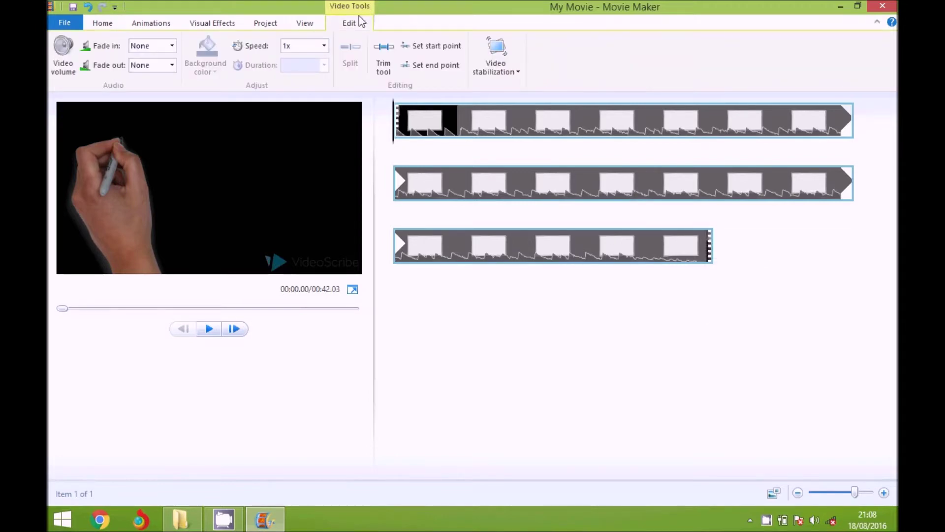
Append the pinkies video to the end of the storyboard
left_click(104, 23)
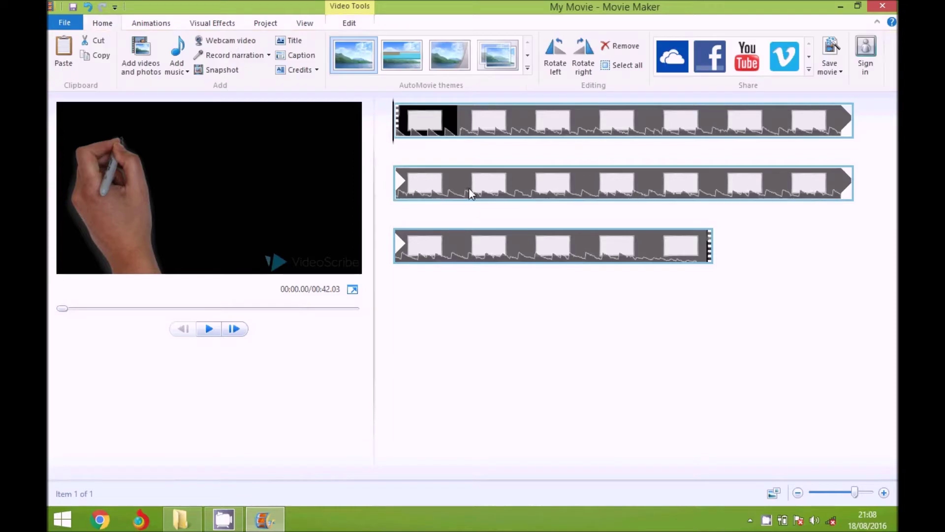
right_click(702, 252)
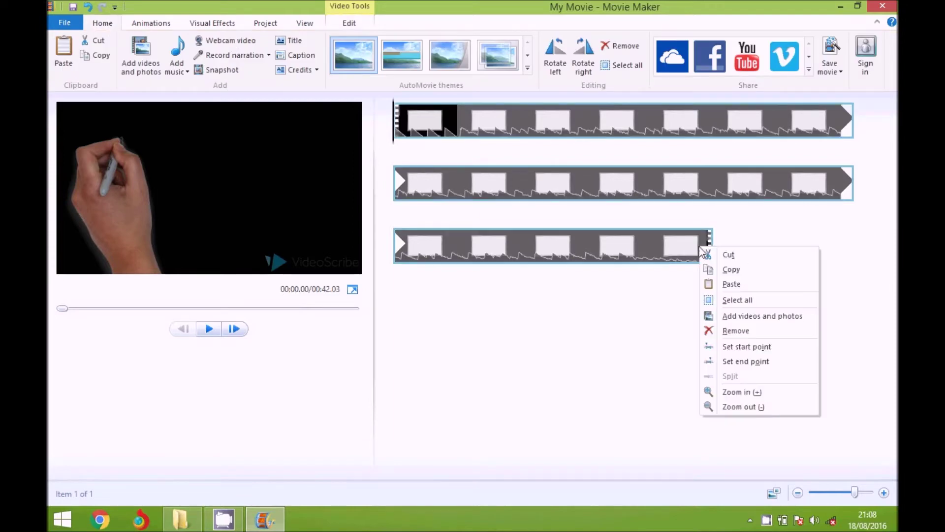
left_click(741, 316)
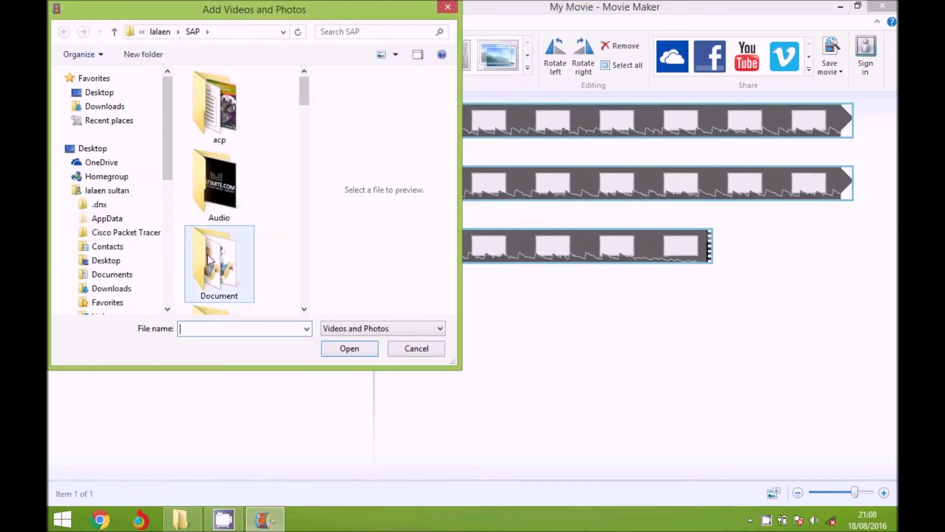
scroll(209, 260, "down", 1)
scroll(209, 260, "down", 2)
key("Down")
key("Down")
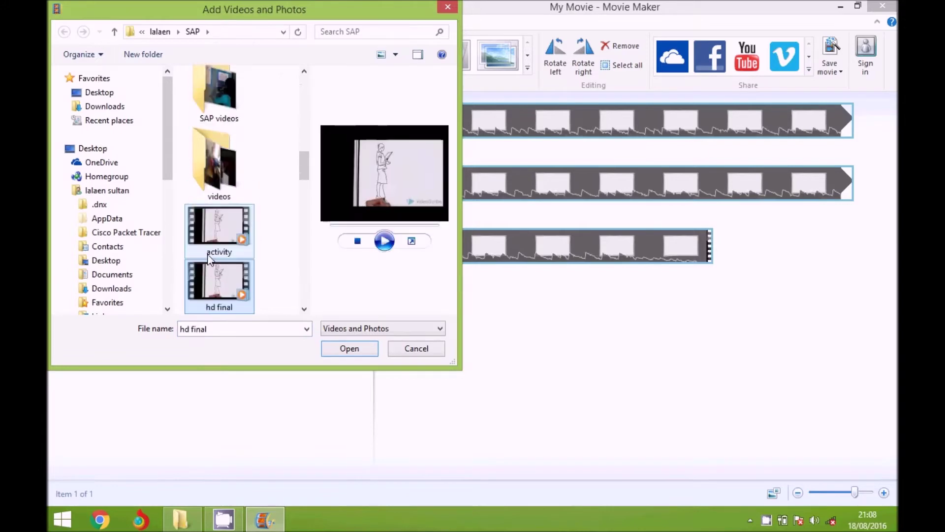
key("Down")
key("Down")
key("Down")
key("Down")
key("Down")
key("Down")
key("Down")
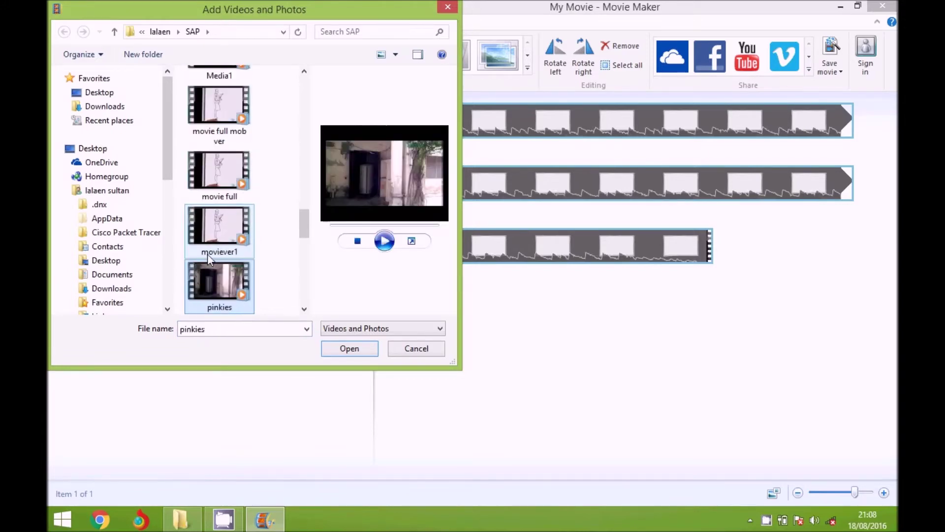
scroll(209, 260, "down", 1)
key("Return")
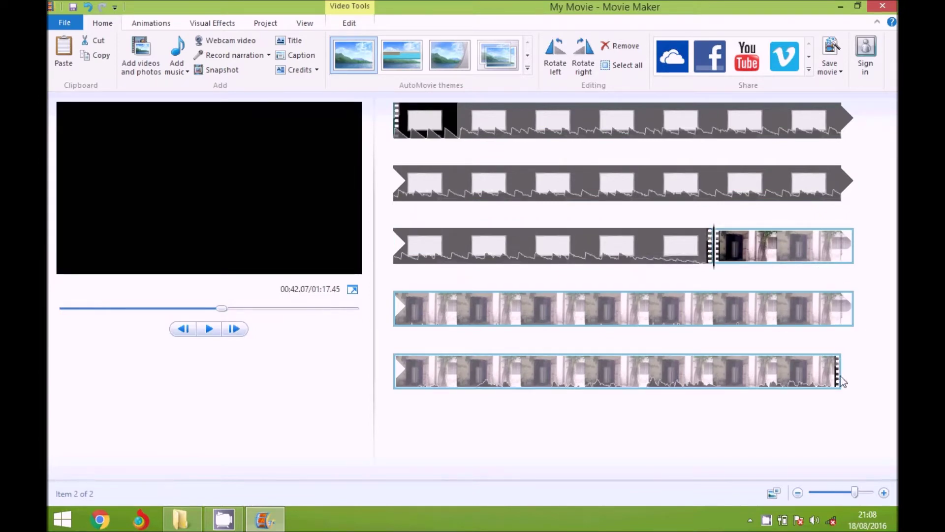
Append the ridapart video after the pinkies clip
right_click(800, 338)
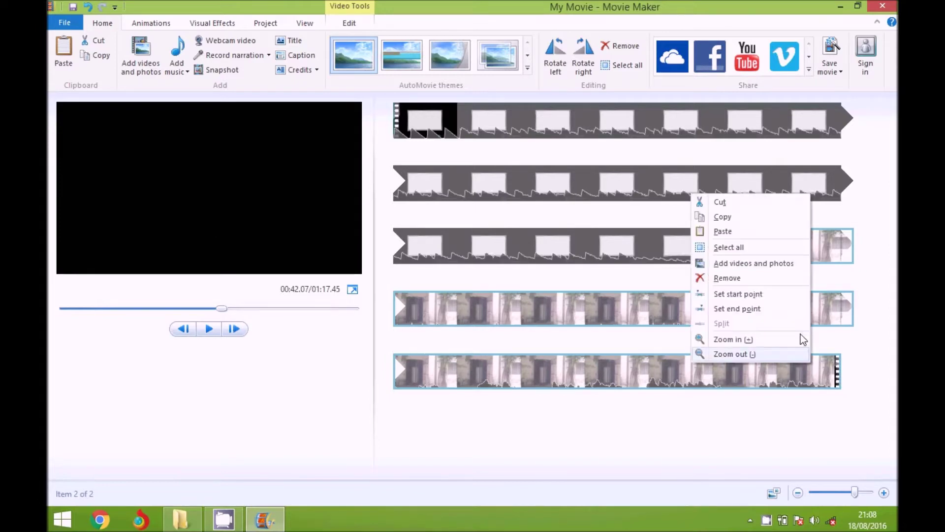
left_click(761, 265)
left_click(197, 277)
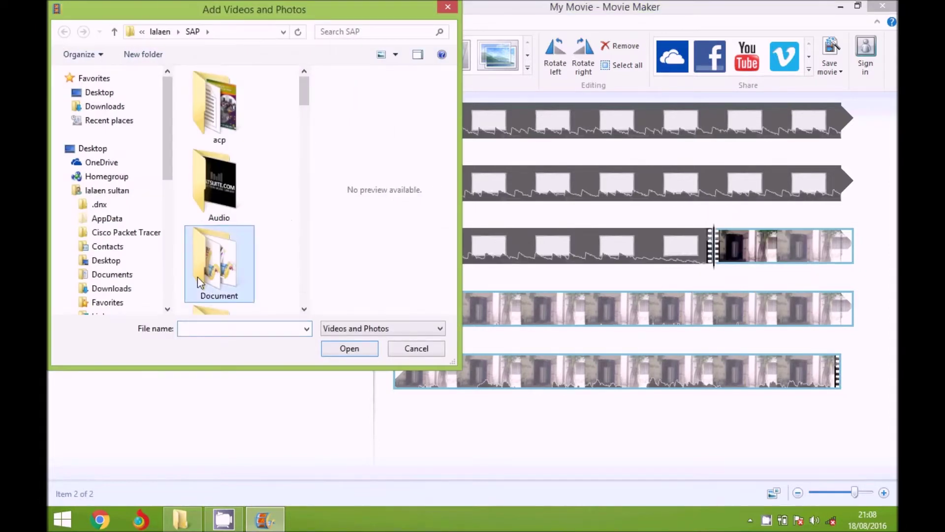
scroll(197, 277, "down", 1)
scroll(197, 277, "down", 3)
left_click(197, 276)
key("Down")
key("Down")
key("Down")
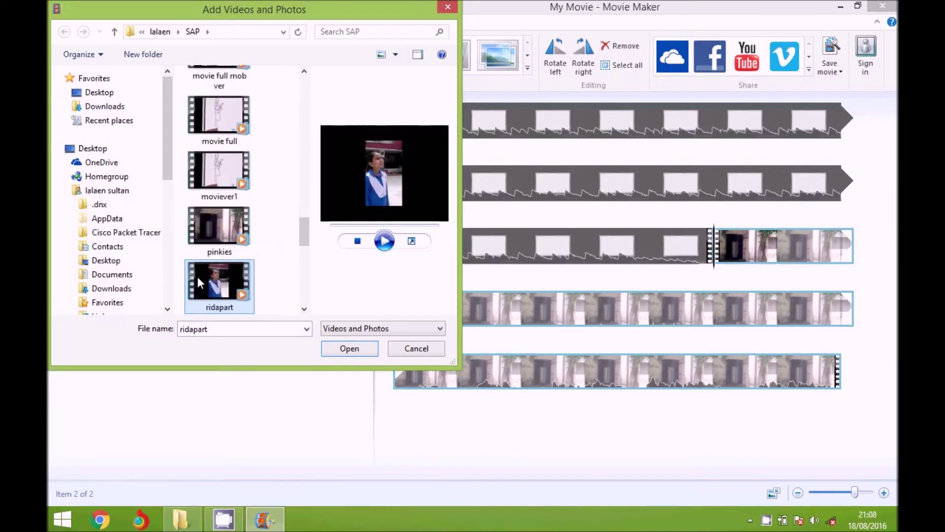
key("Down")
key("Up")
key("Return")
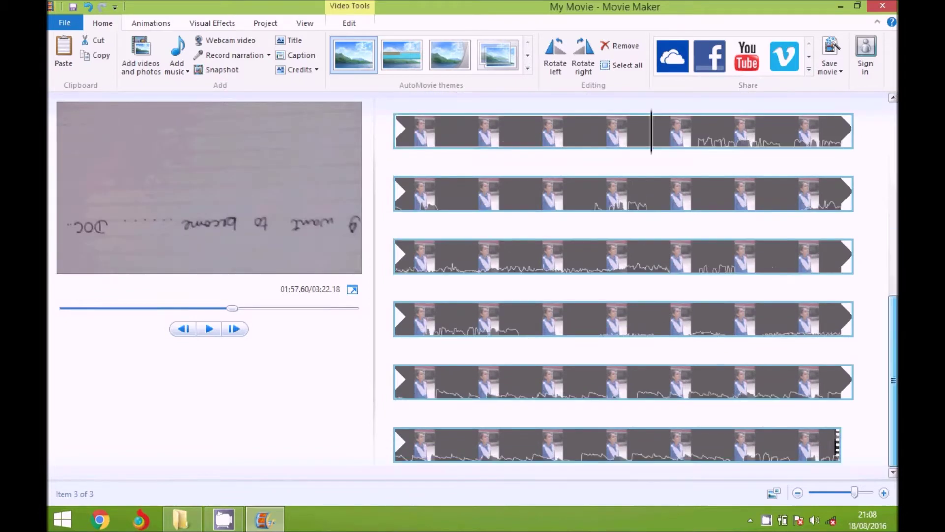
Append a sketch video, hd final, as the fourth clip at the movie's end
left_click_drag(896, 277, 897, 343)
left_click(832, 443)
right_click(832, 443)
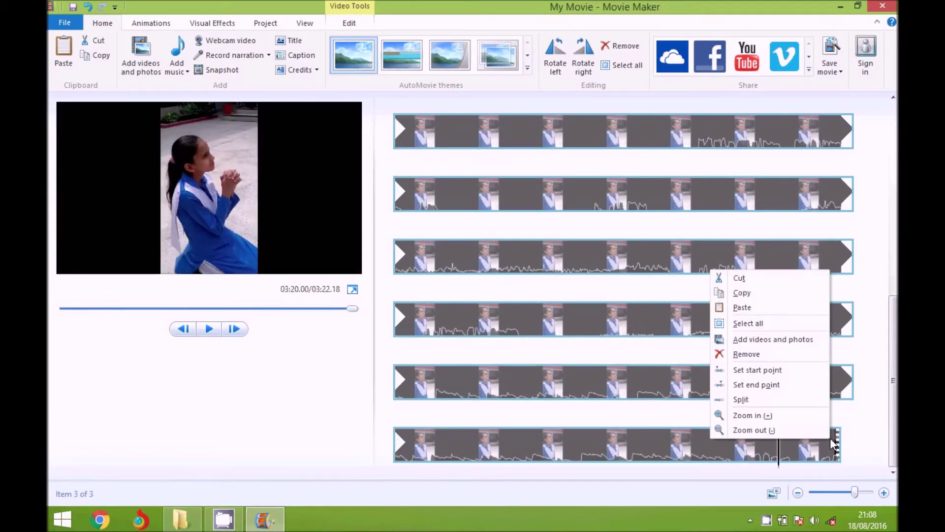
left_click(761, 343)
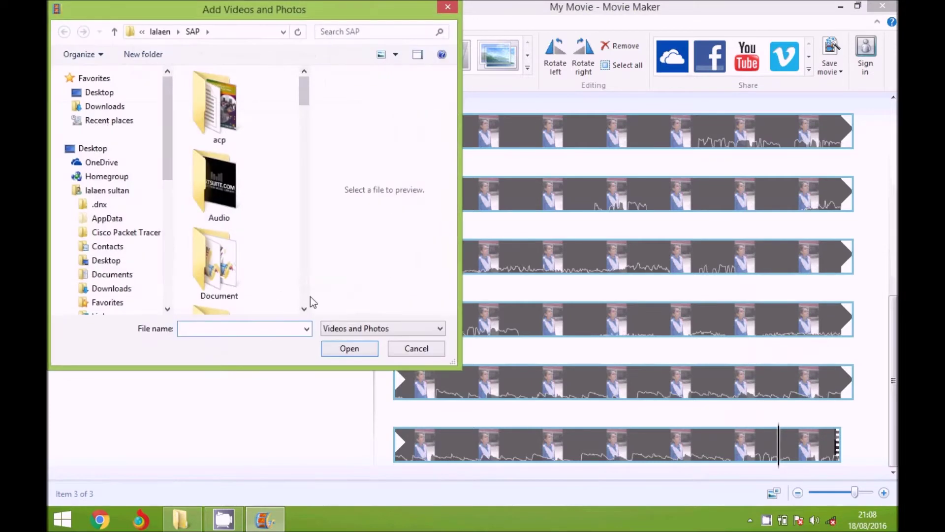
scroll(231, 270, "down", 1)
key("Down")
key("Down")
key("Down")
key("Down")
key("Down")
key("Down")
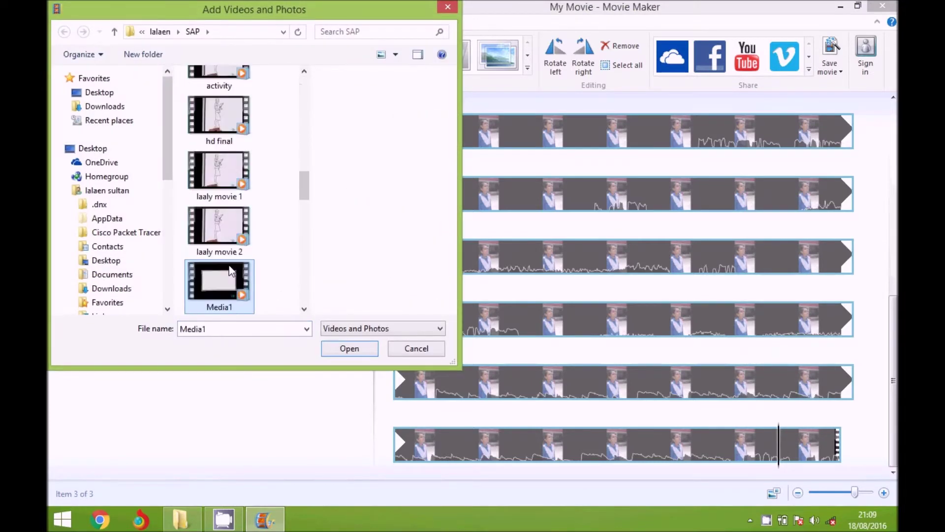
key("Down")
key("Down")
key("Down")
key("Down")
key("Down")
key("Down")
key("Down")
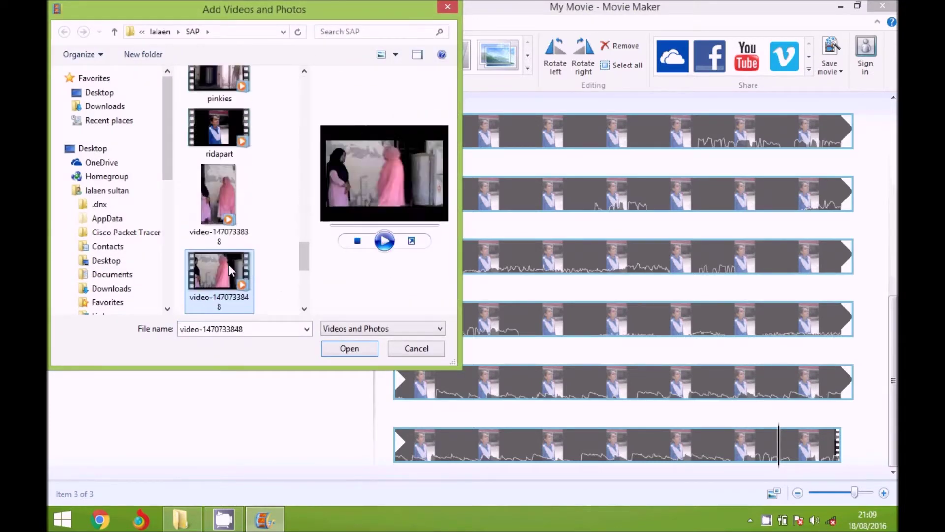
key("Down")
key("Up")
key("Up")
key("Up")
key("Up")
key("Up")
key("Up")
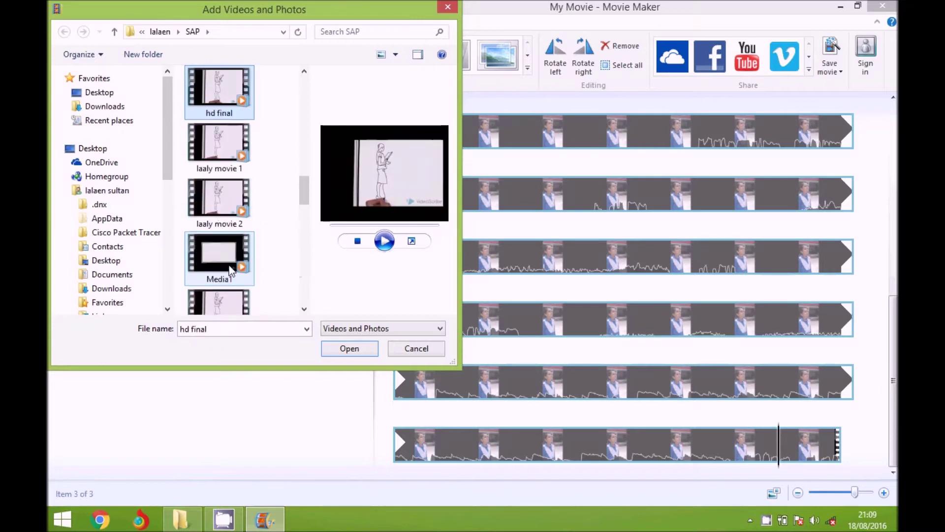
key("Up")
key("Return")
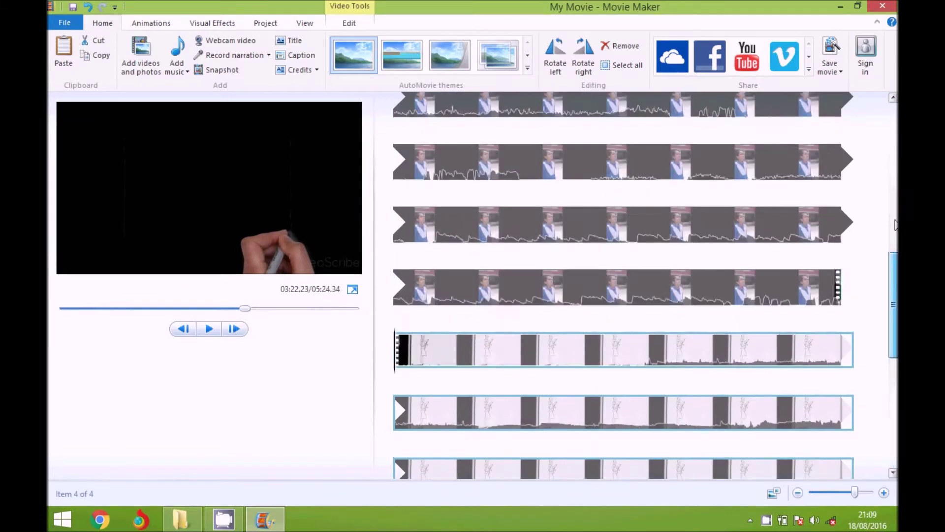
left_click_drag(894, 386, 894, 128)
Set Media1.wmv to 2x speed and preview the faster clip from its start
left_click(432, 121)
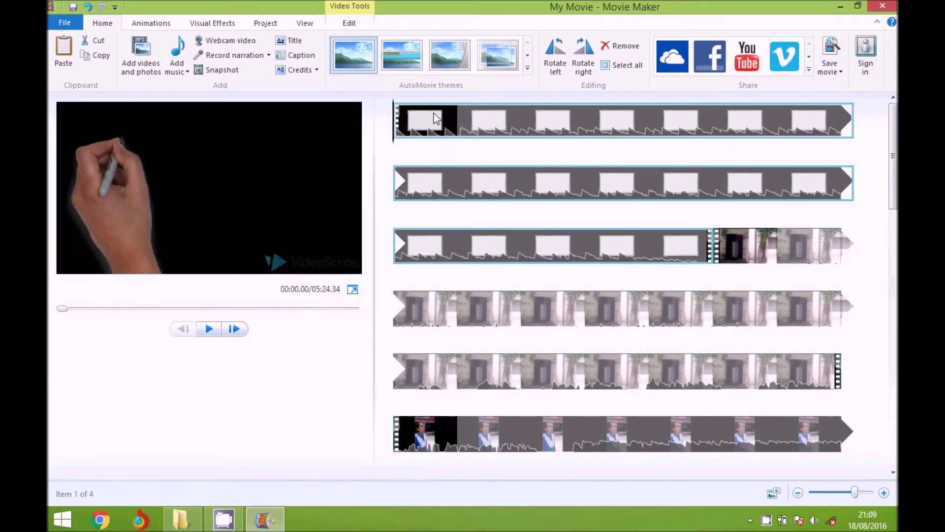
key("space")
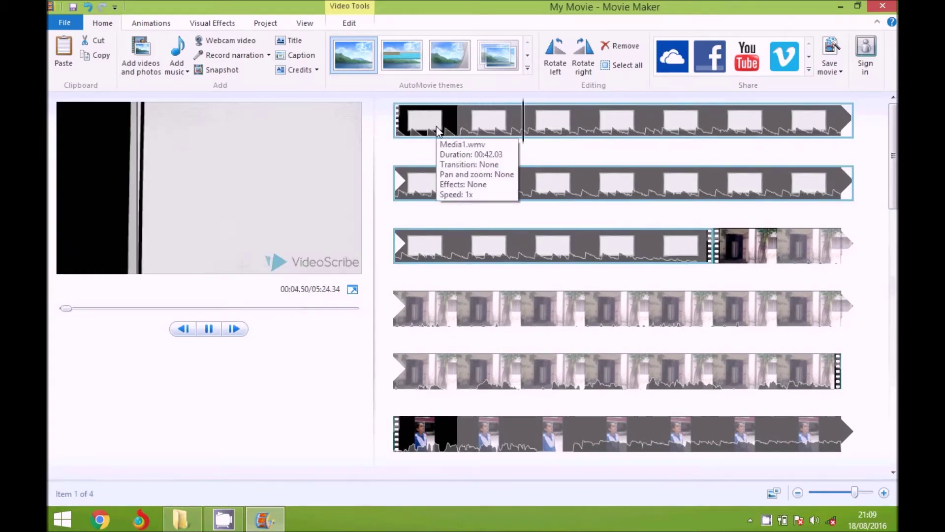
key("space")
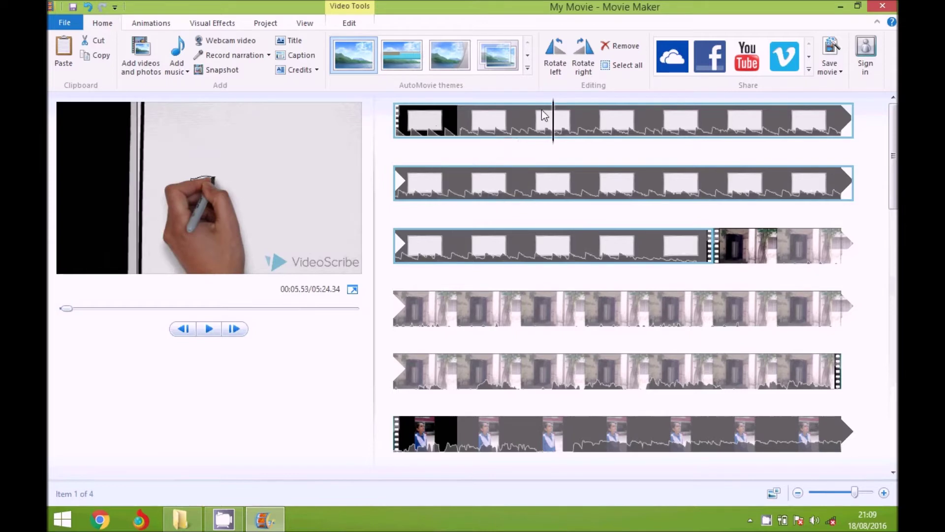
left_click(349, 24)
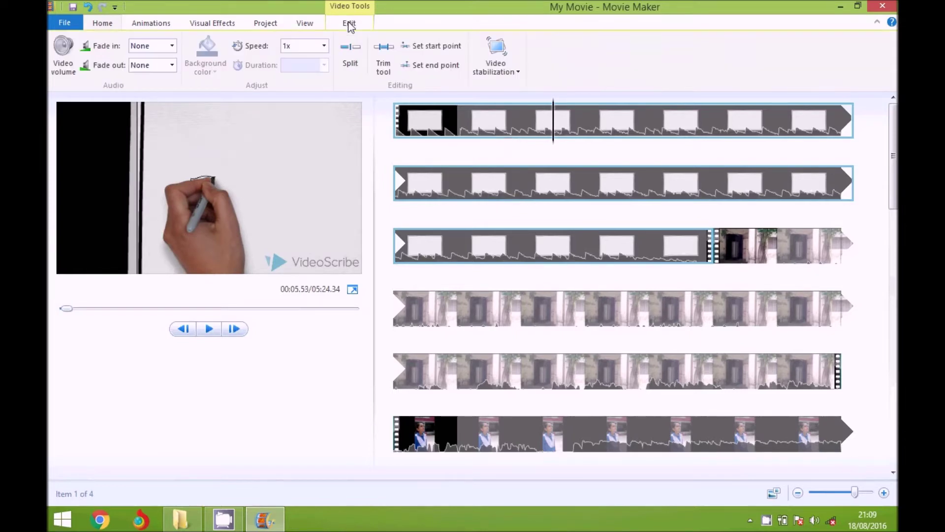
left_click(324, 46)
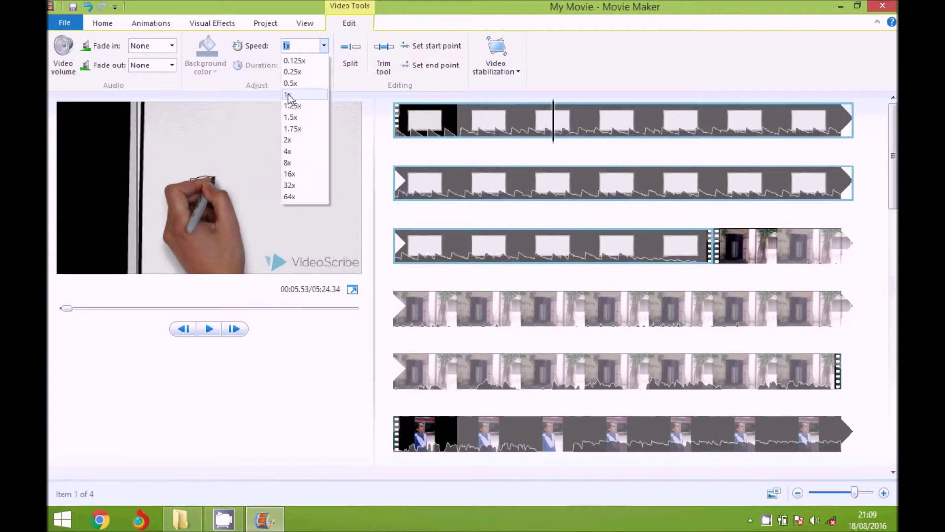
left_click(288, 140)
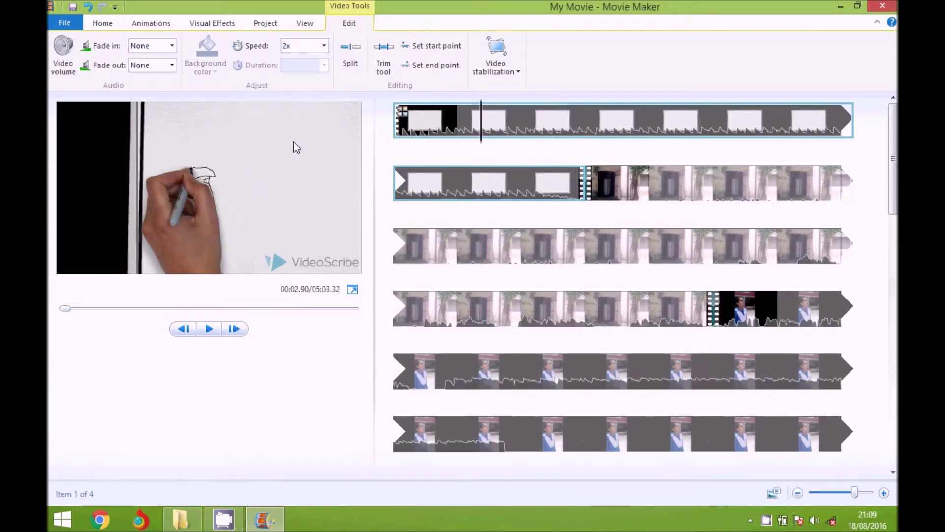
left_click(397, 123)
key("space")
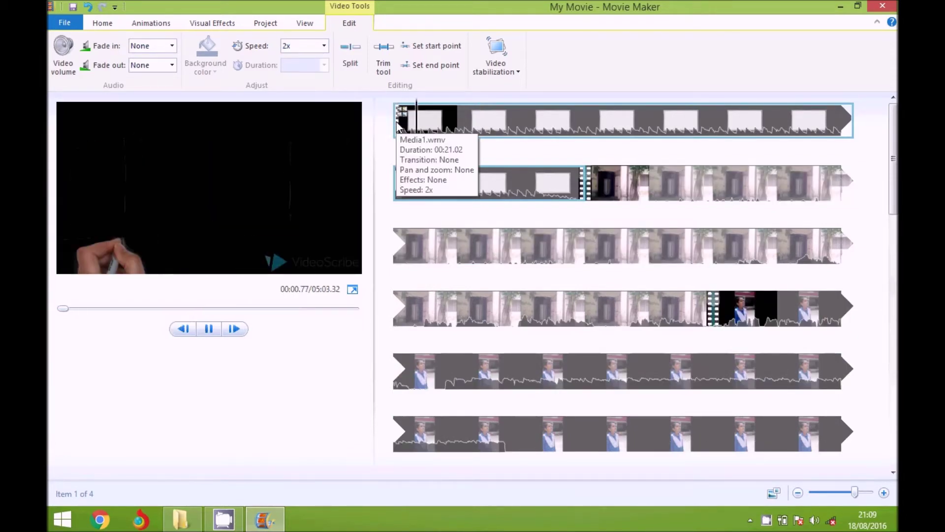
key("space")
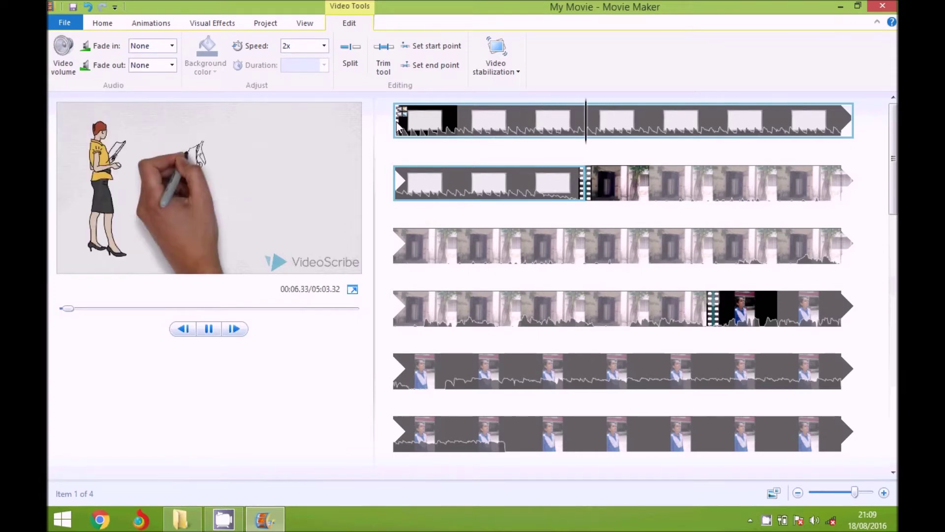
Split the pinkies.mp4 clip where the unwanted section begins
left_click(594, 192)
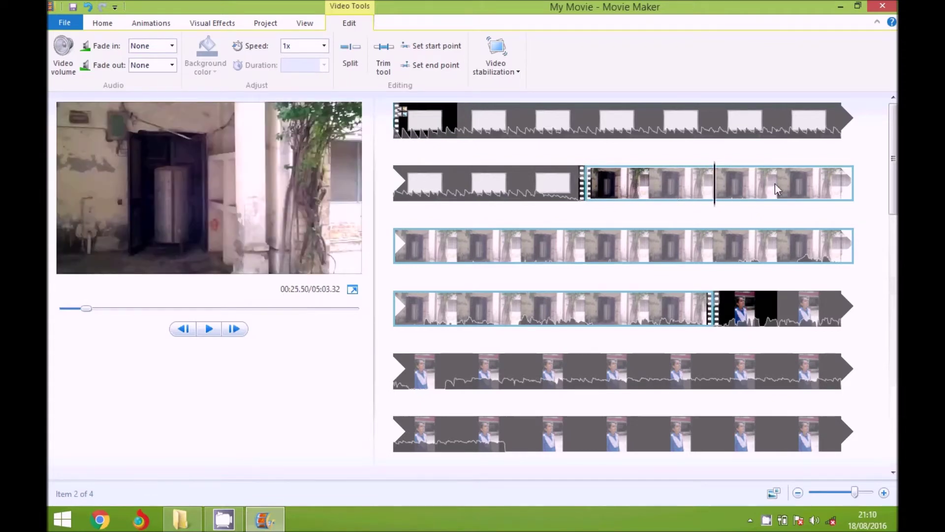
left_click(778, 185)
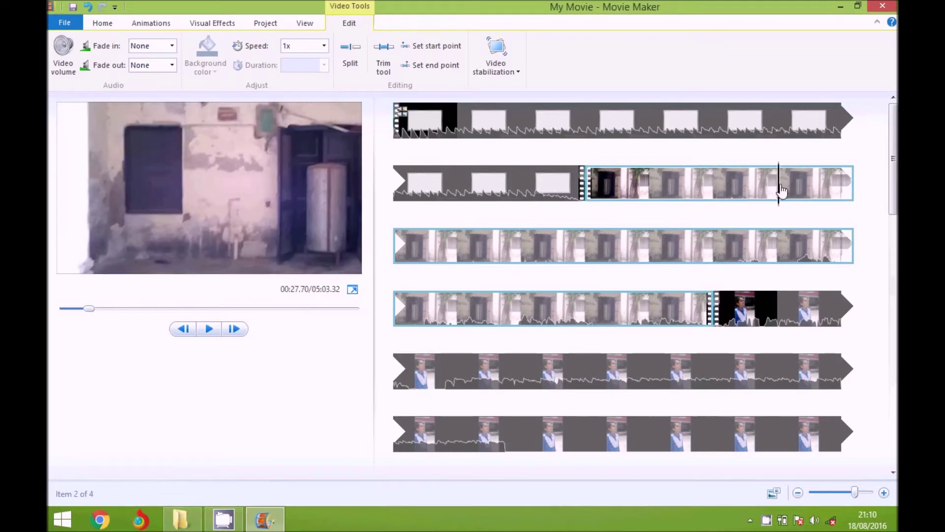
left_click(841, 192)
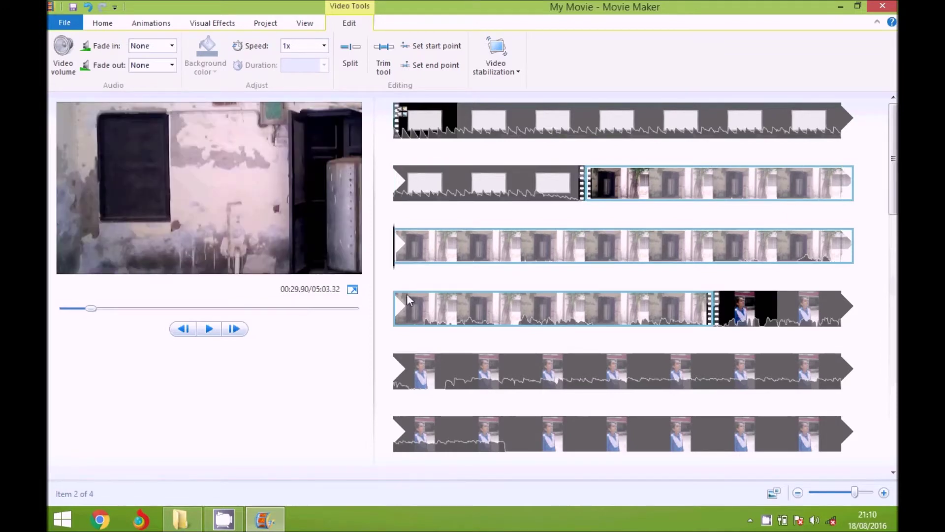
left_click(416, 252)
mouse_move(418, 253)
left_mouse_down()
mouse_move(558, 266)
mouse_move(545, 263)
left_mouse_up()
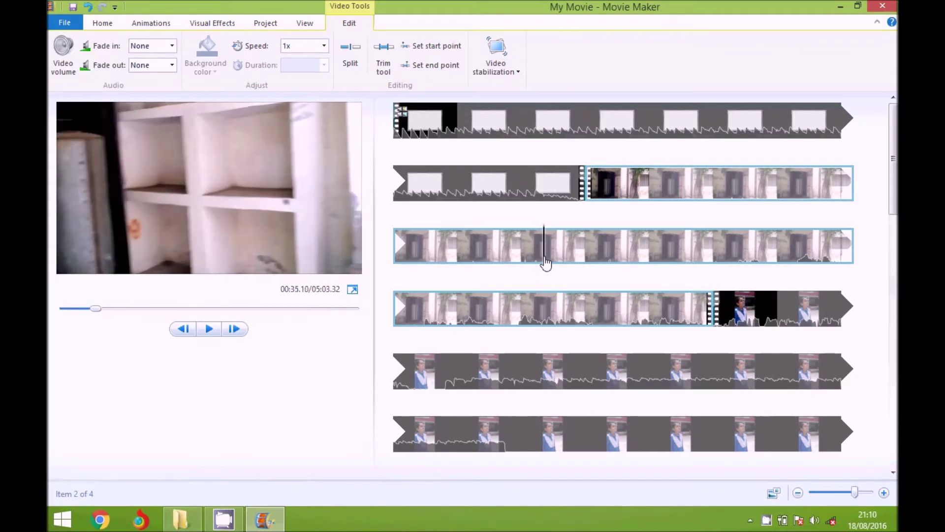
left_click(350, 70)
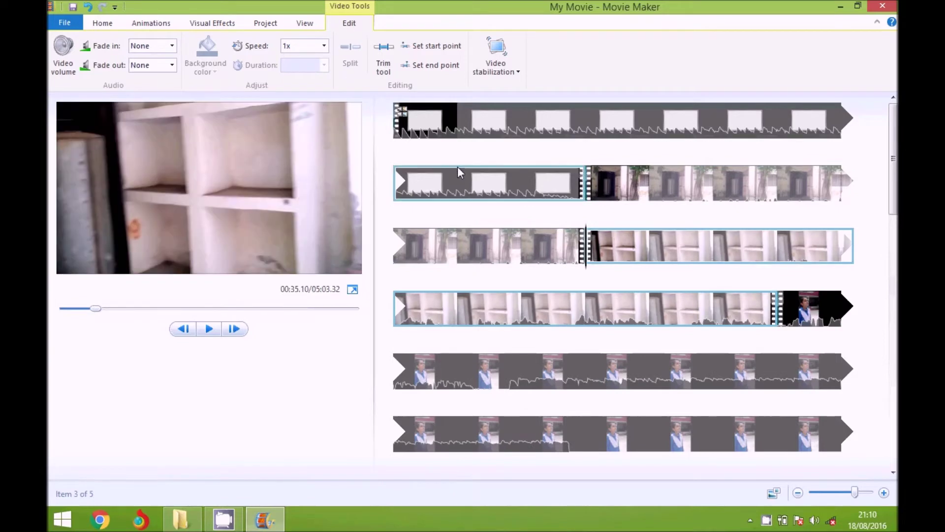
Split again about six seconds later and remove the middle piece
key("space")
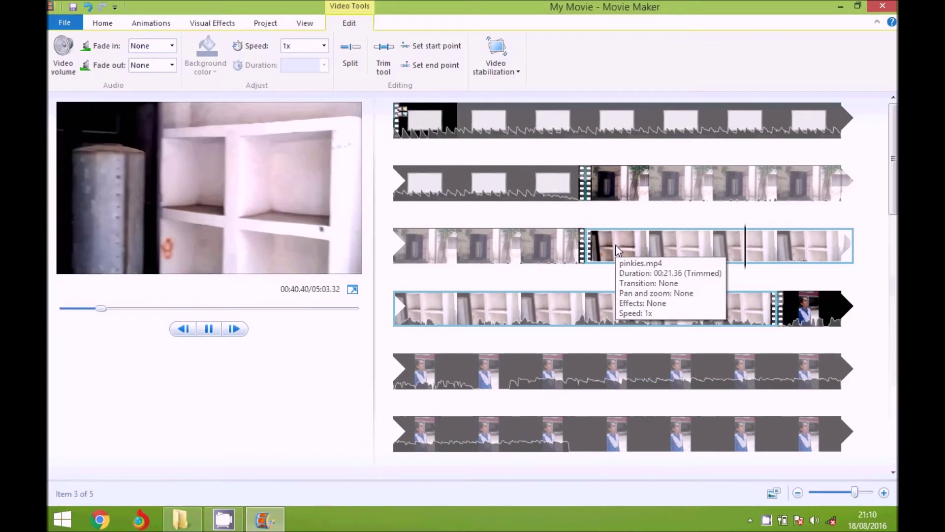
left_click(766, 240)
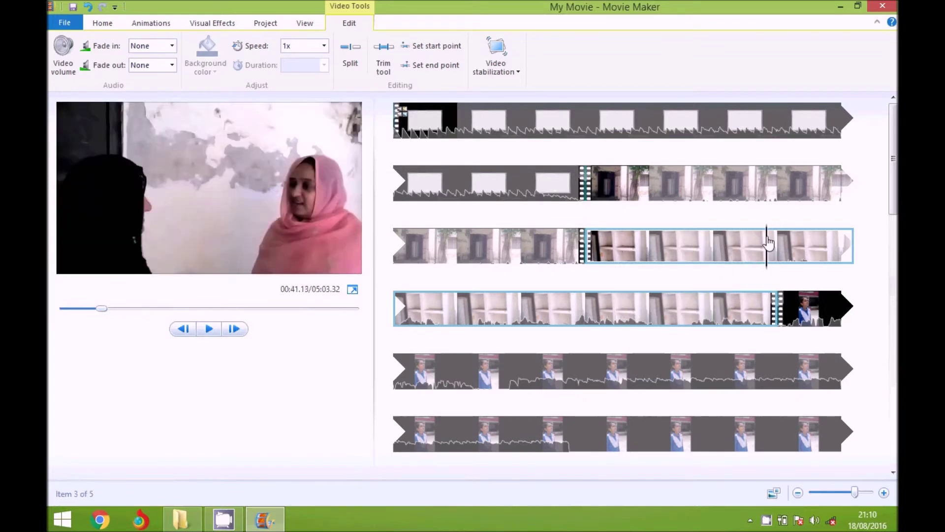
left_click(766, 240)
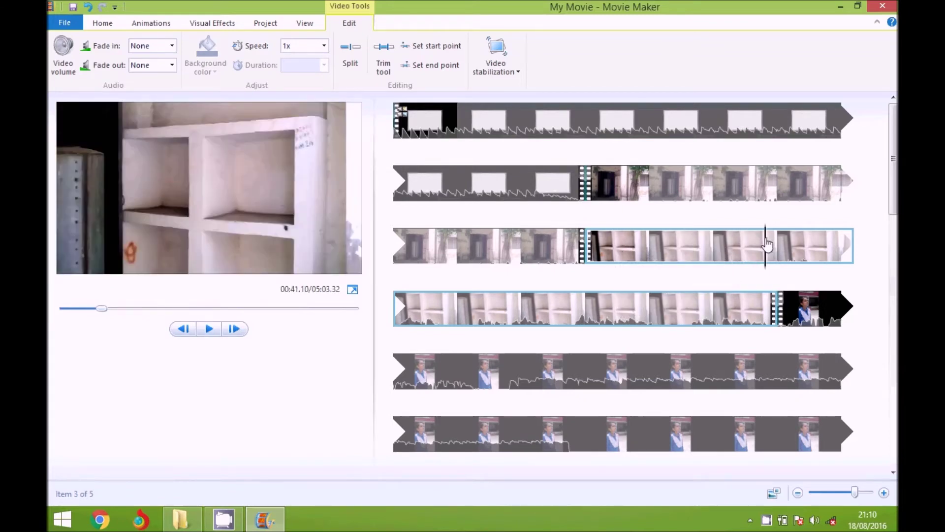
left_click(350, 49)
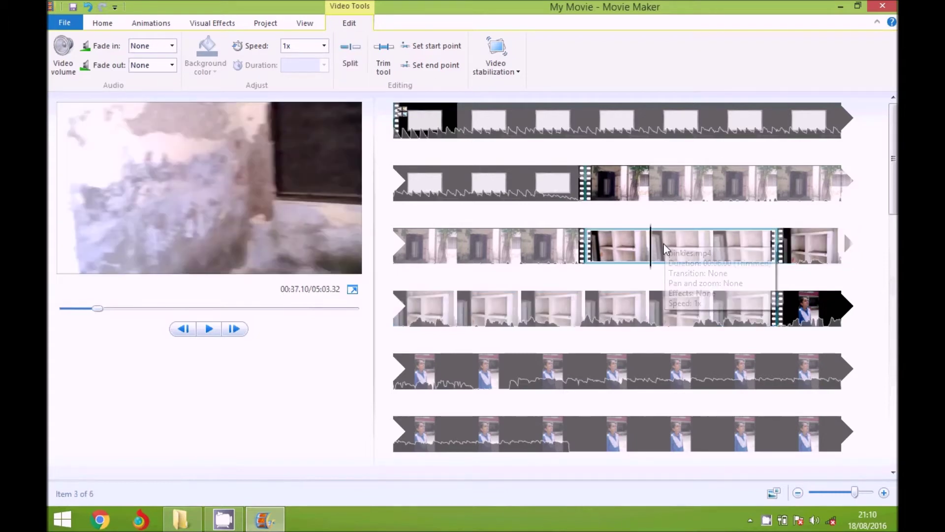
left_click(664, 243)
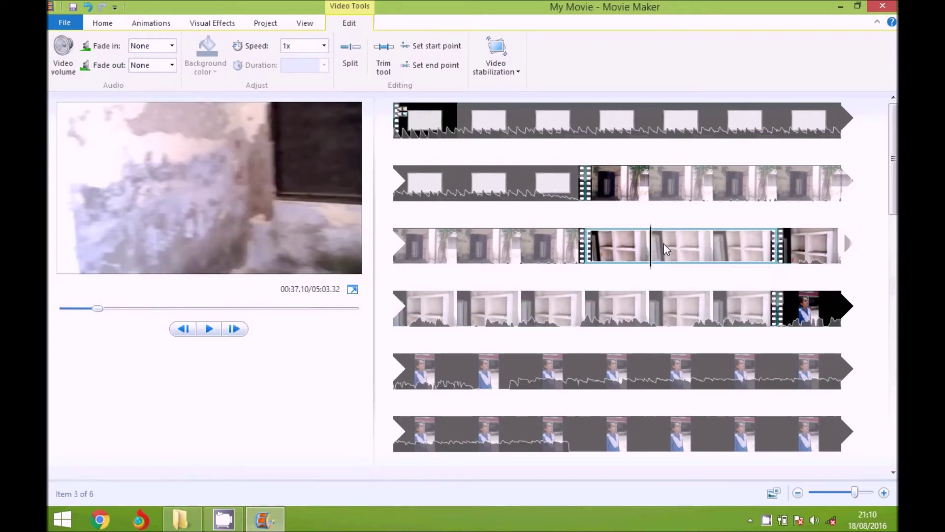
right_click(663, 244)
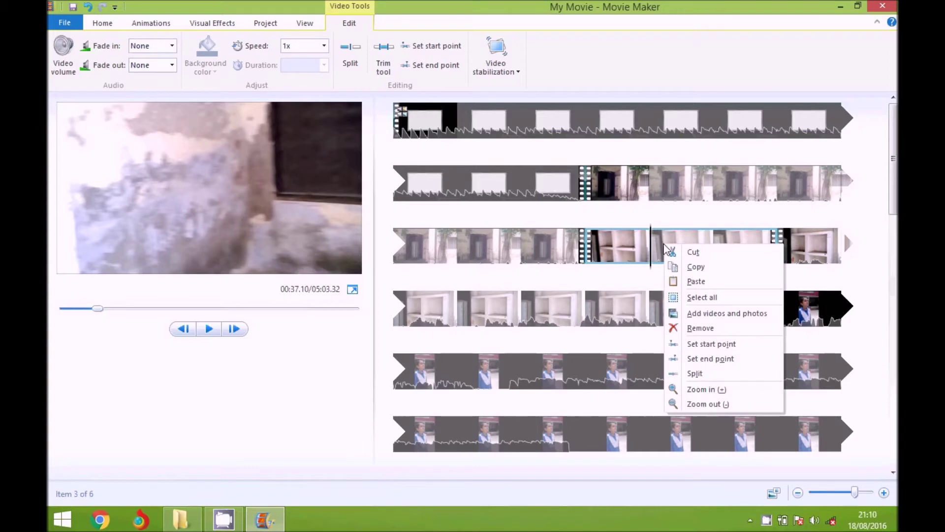
left_click(697, 328)
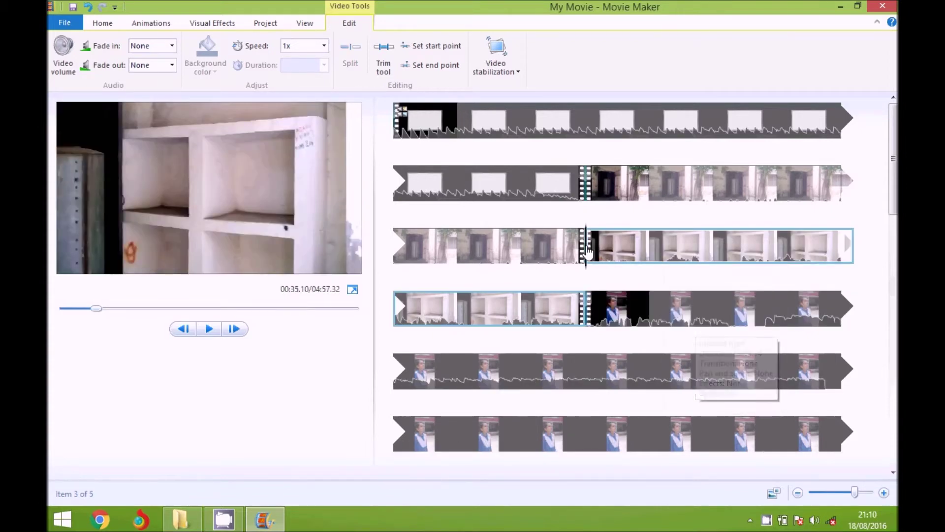
Find the cut point in activity.mp4 and split the clip there
left_click(574, 242)
left_click_drag(892, 158, 893, 248)
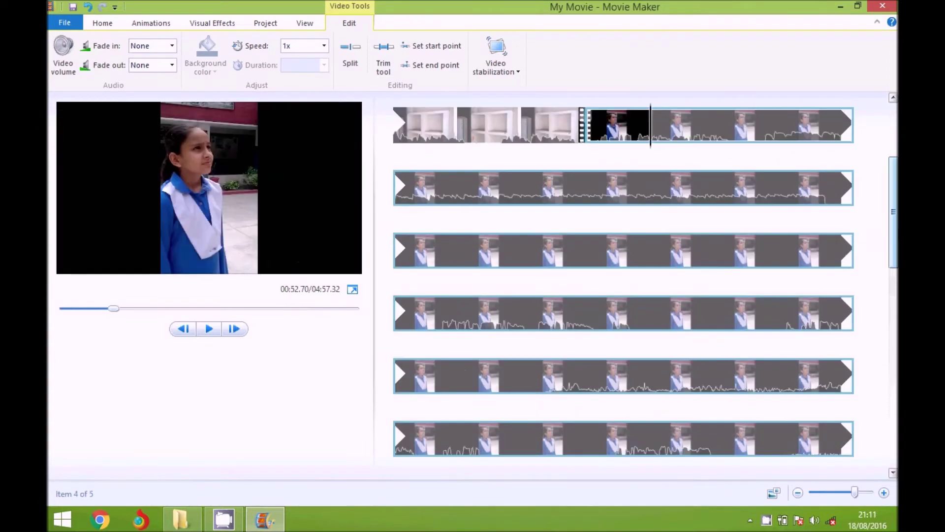
left_click(716, 303)
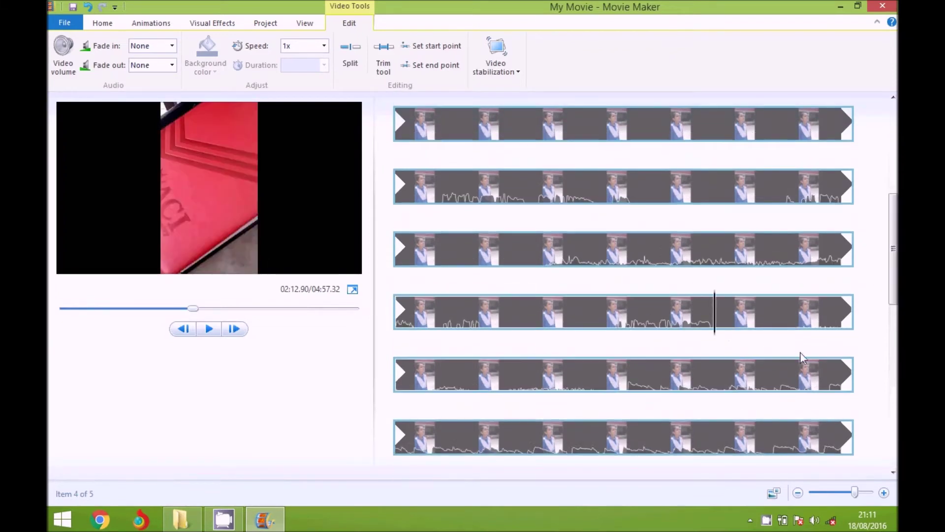
left_click_drag(894, 262, 894, 336)
left_click(602, 242)
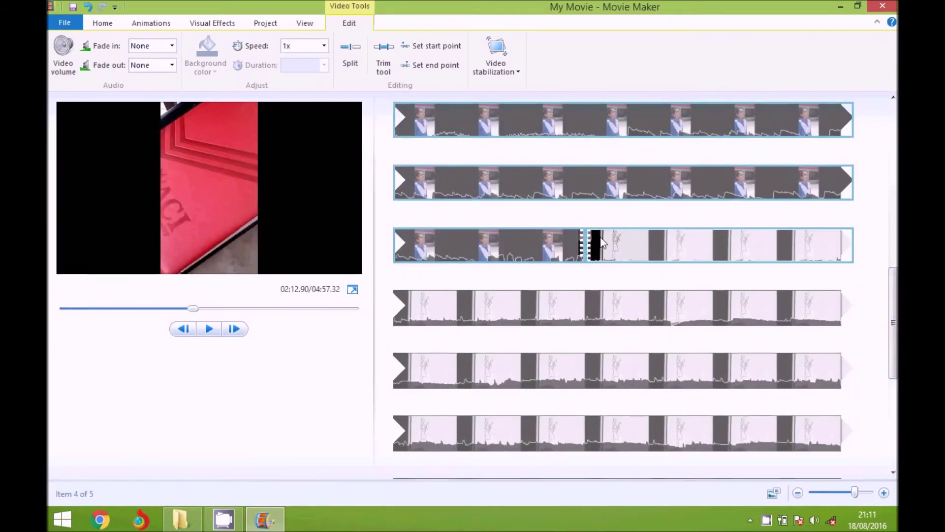
key("space")
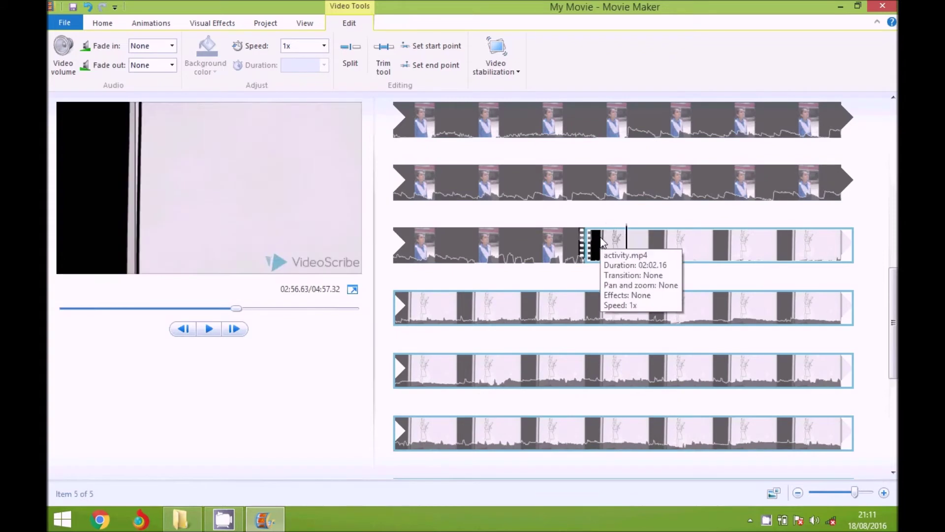
left_click(613, 313)
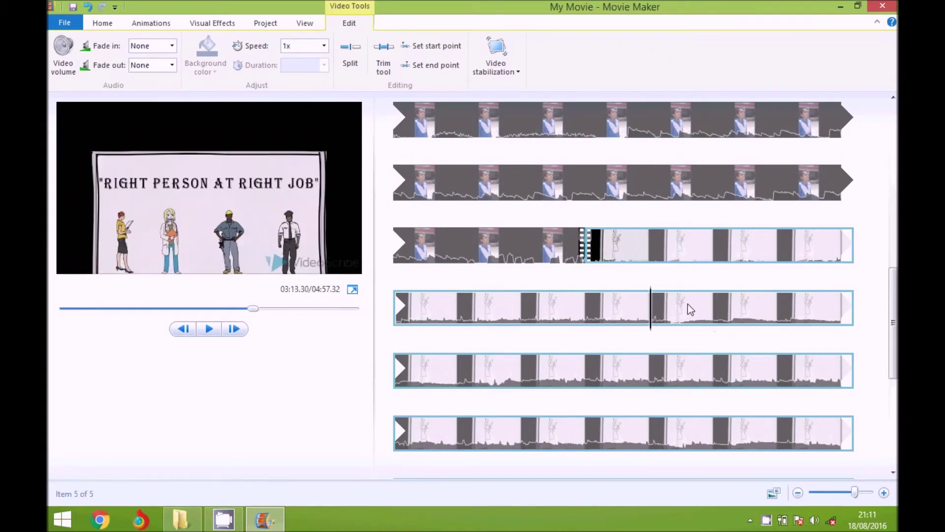
mouse_move(651, 310)
left_mouse_down()
mouse_move(690, 313)
mouse_move(662, 310)
mouse_move(675, 310)
left_mouse_up()
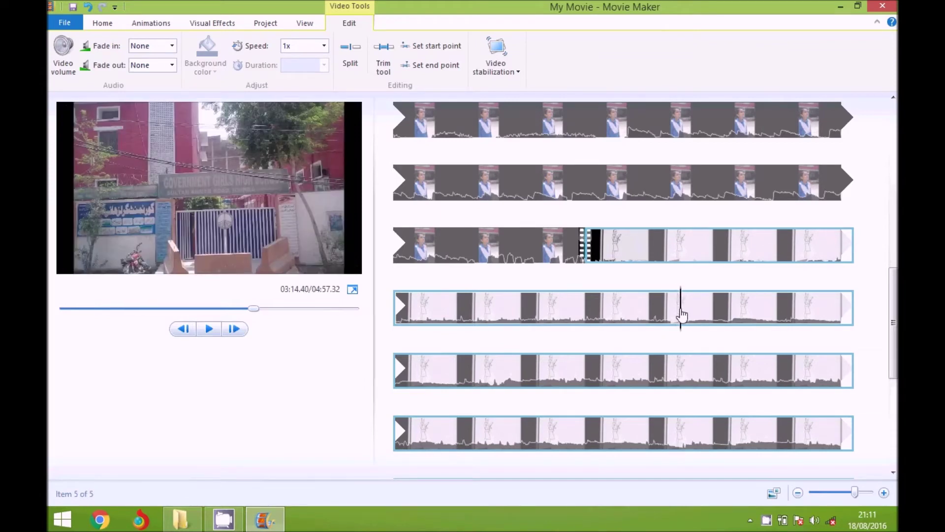
left_click_drag(682, 315, 671, 318)
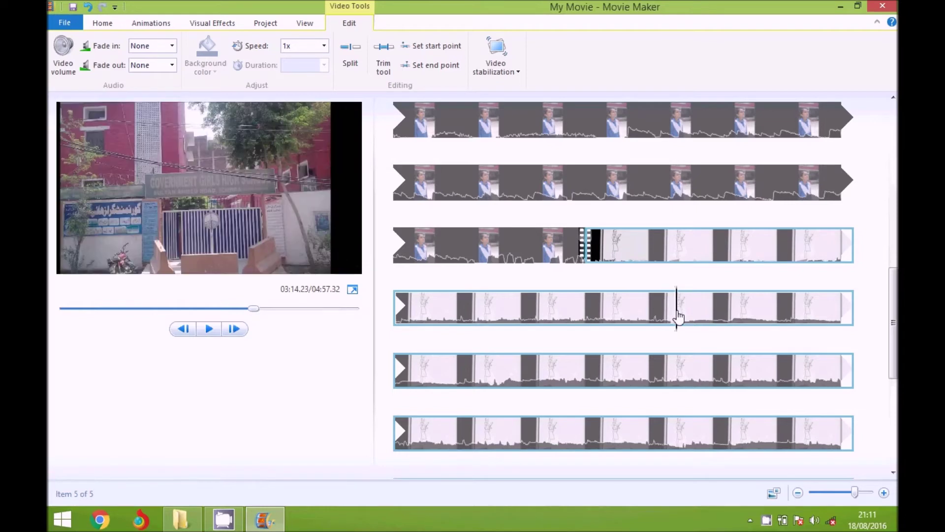
left_click(359, 68)
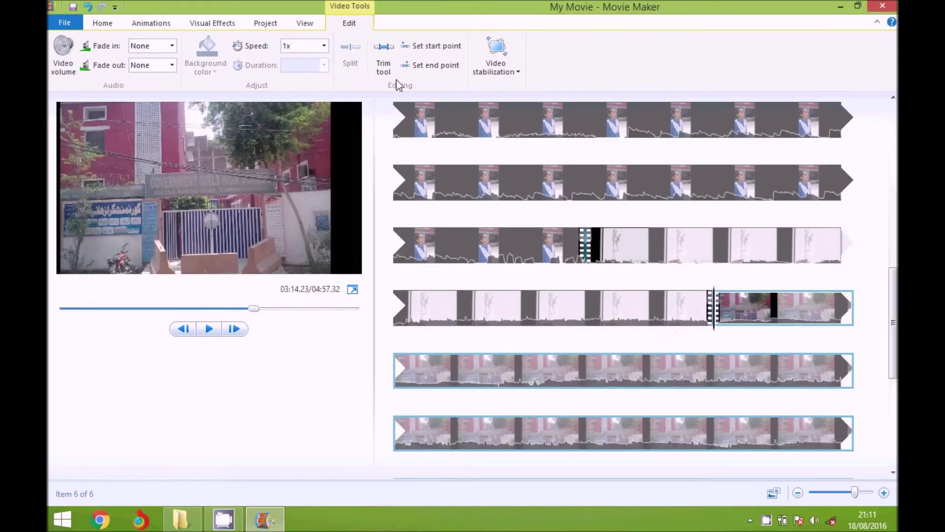
Remove the duplicate activity.mp4 piece, leaving five clips on the storyboard
left_click(651, 245)
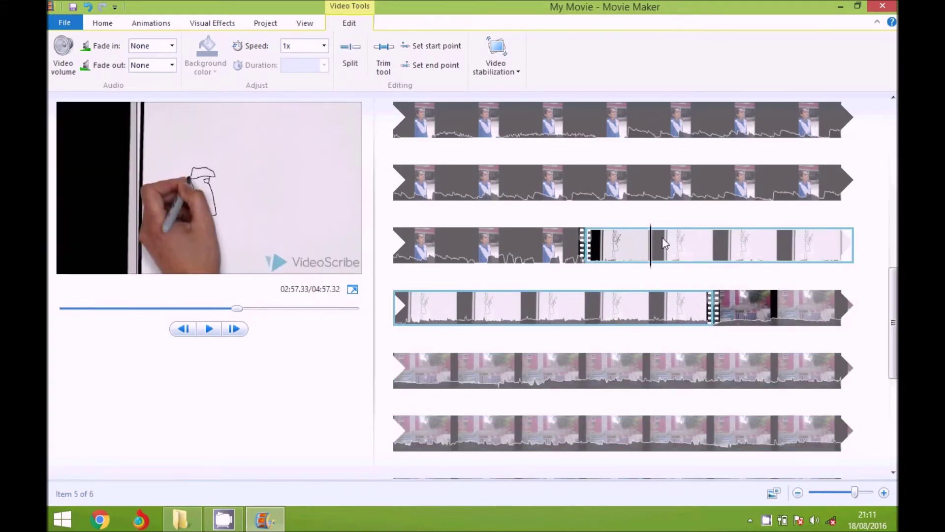
right_click(665, 242)
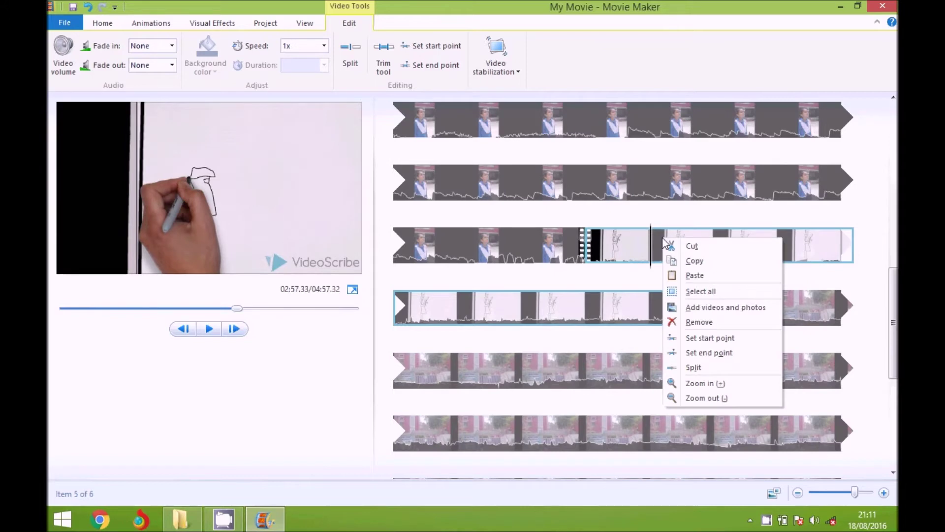
left_click(707, 326)
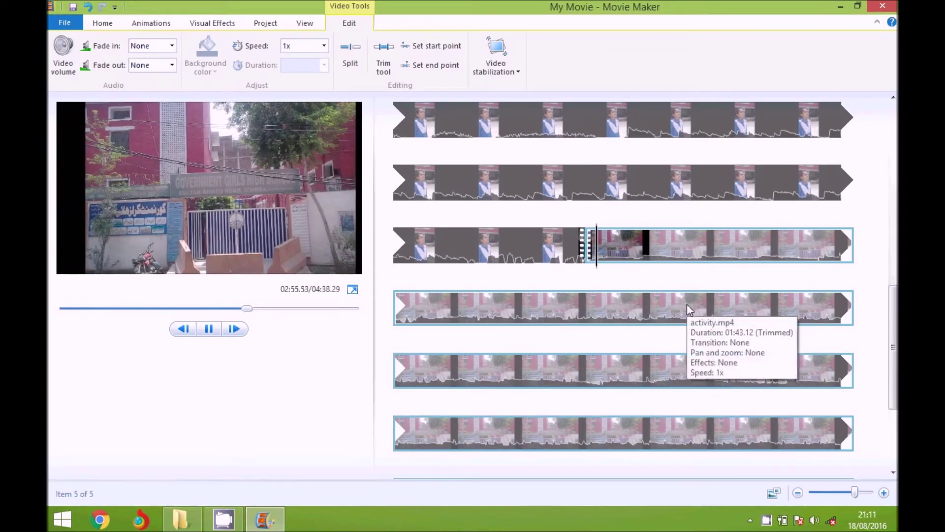
scroll(394, 428, "down", 5)
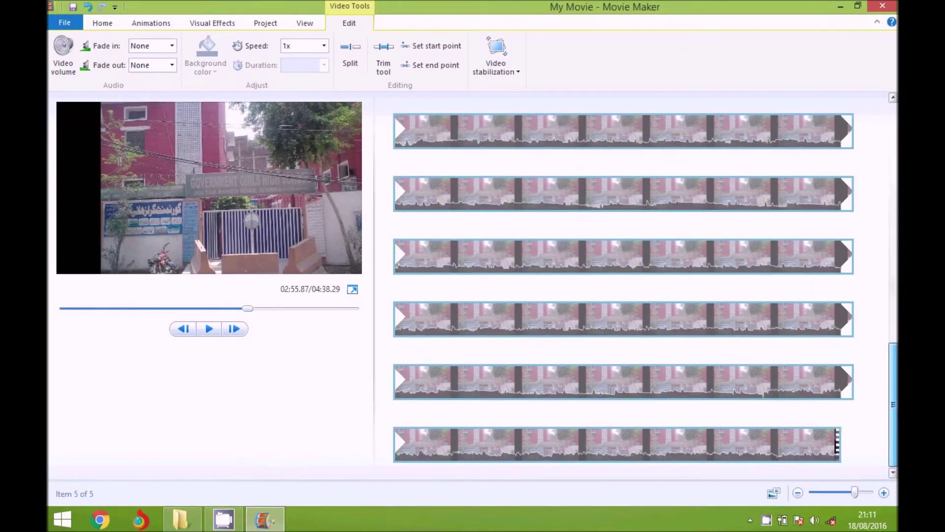
scroll(623, 285, "up", 10)
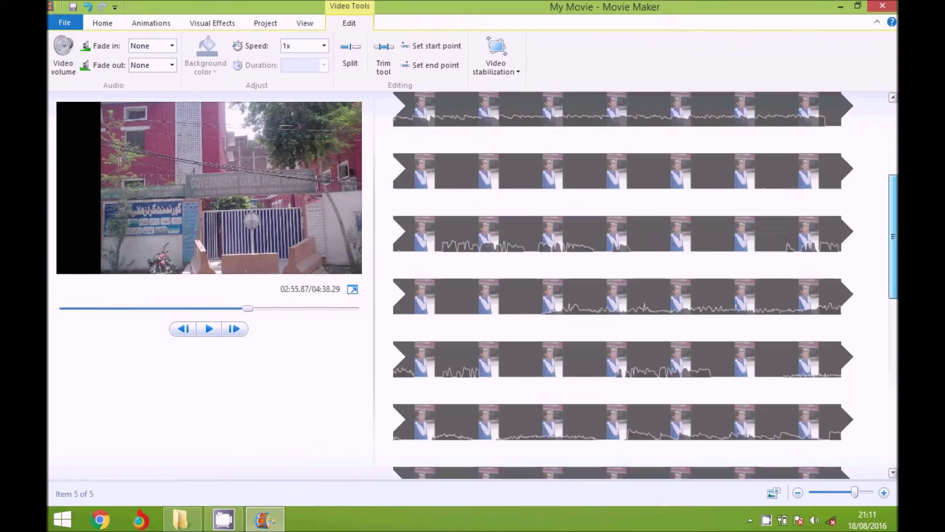
scroll(542, 369, "up", 5)
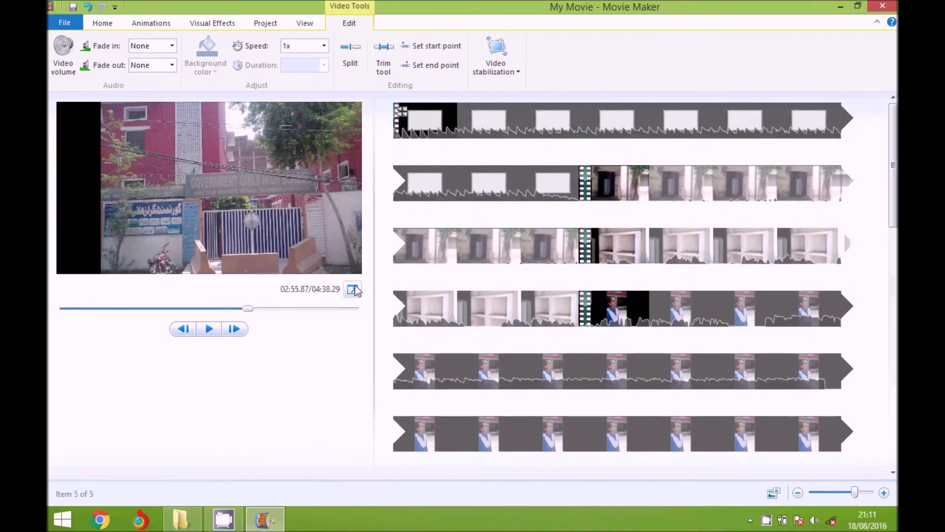
left_click(403, 113)
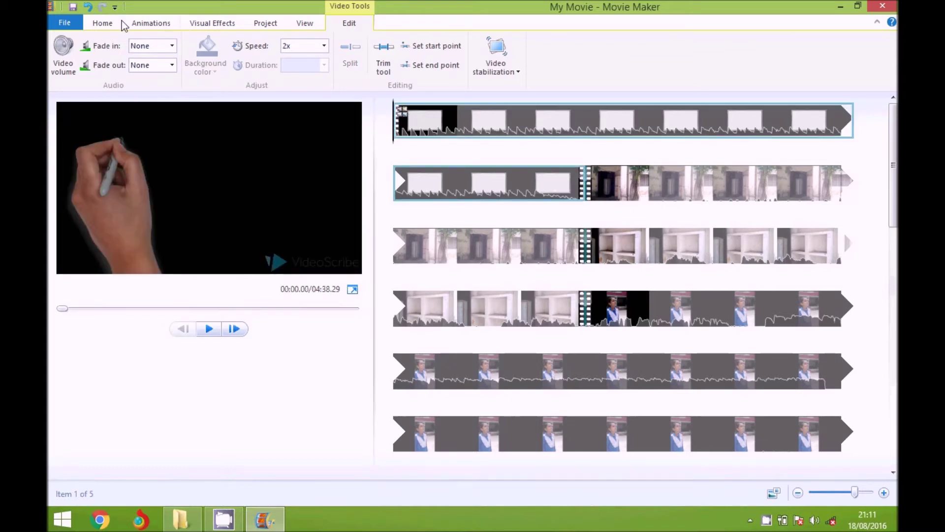
Add mbrl_mt_elevation from the Audio folder as background music
left_click(104, 25)
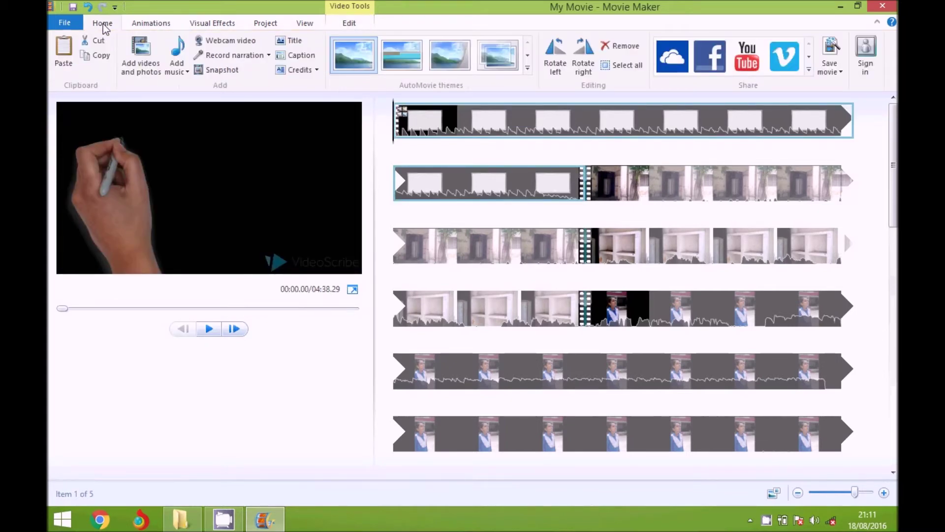
left_click(186, 74)
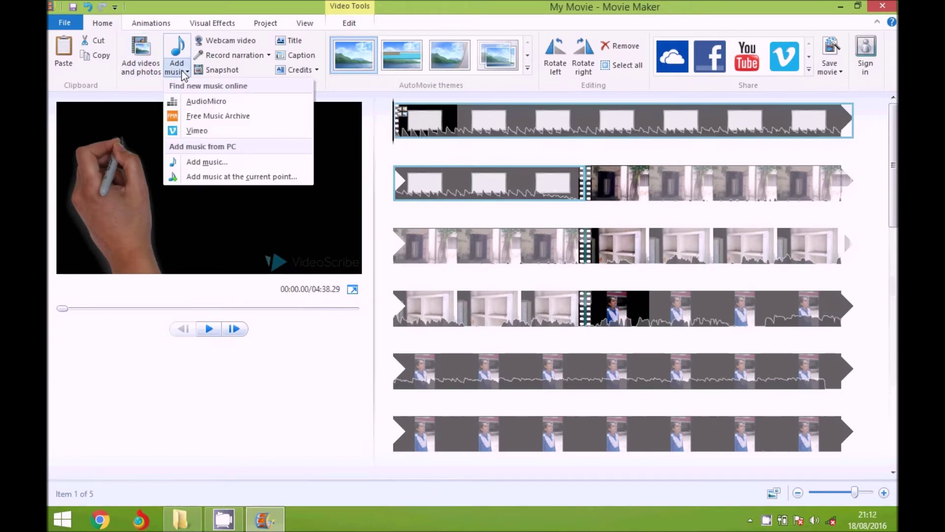
left_click(204, 163)
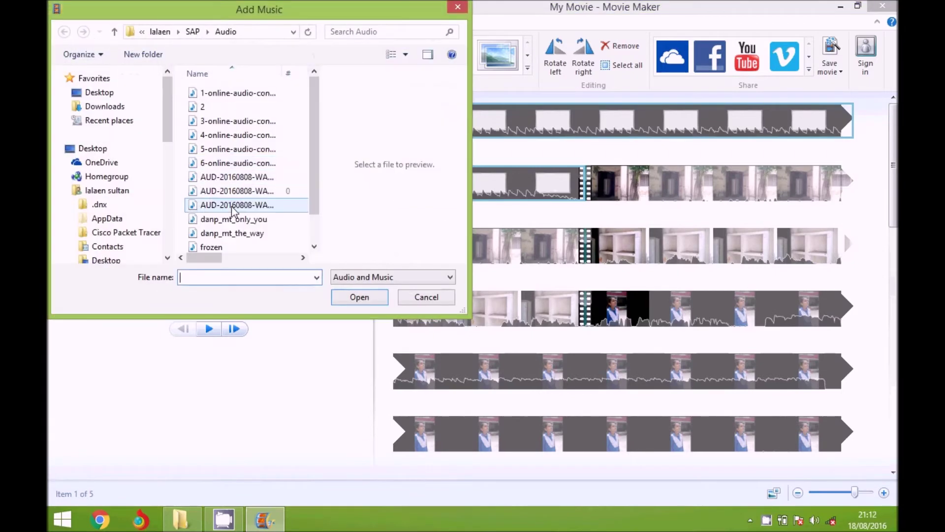
left_click_drag(316, 211, 314, 236)
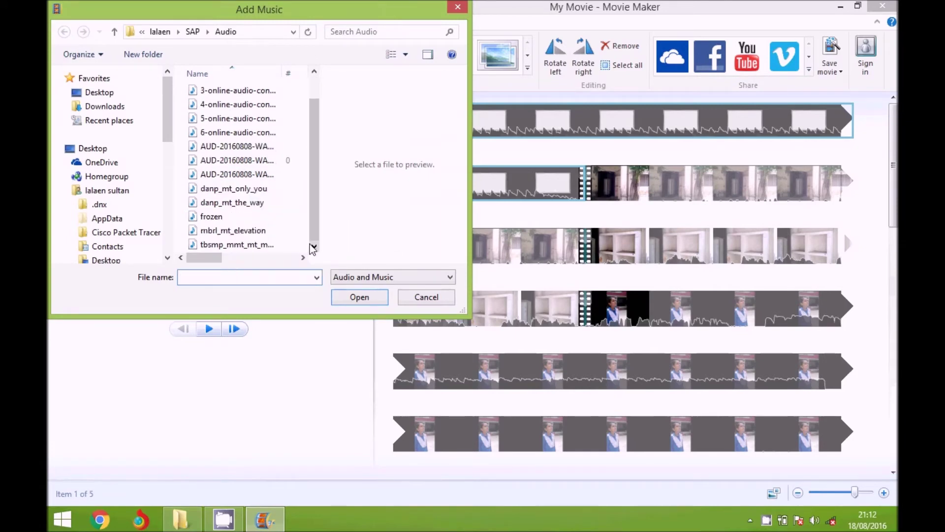
left_click(294, 238)
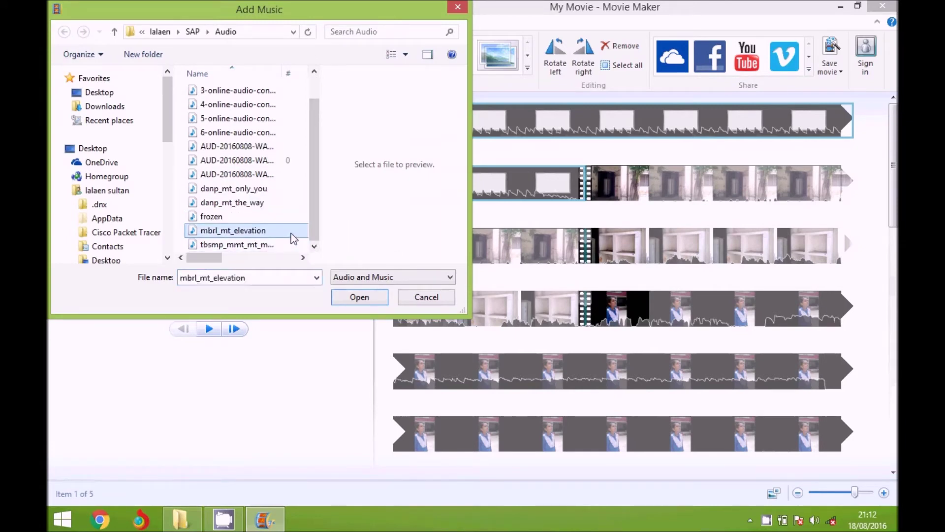
left_click(359, 297)
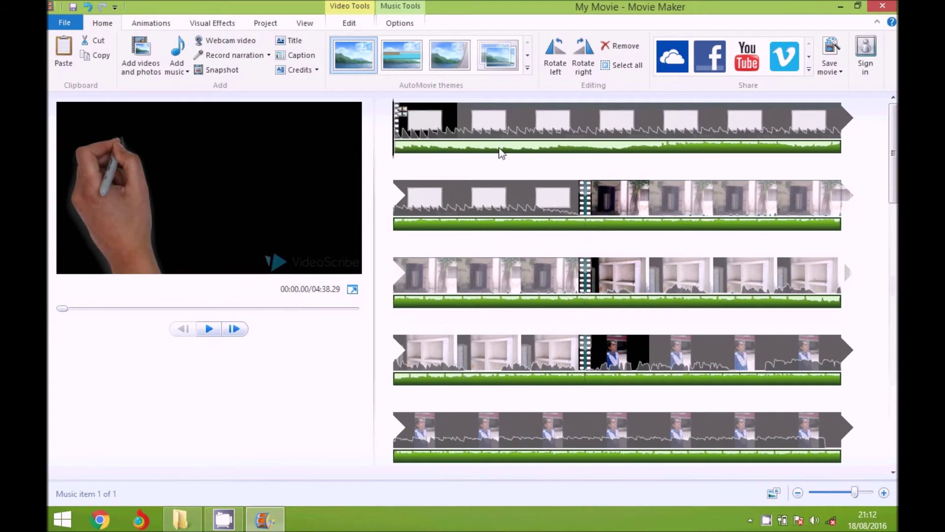
Move the playhead to the end of the first clip
left_click(580, 212)
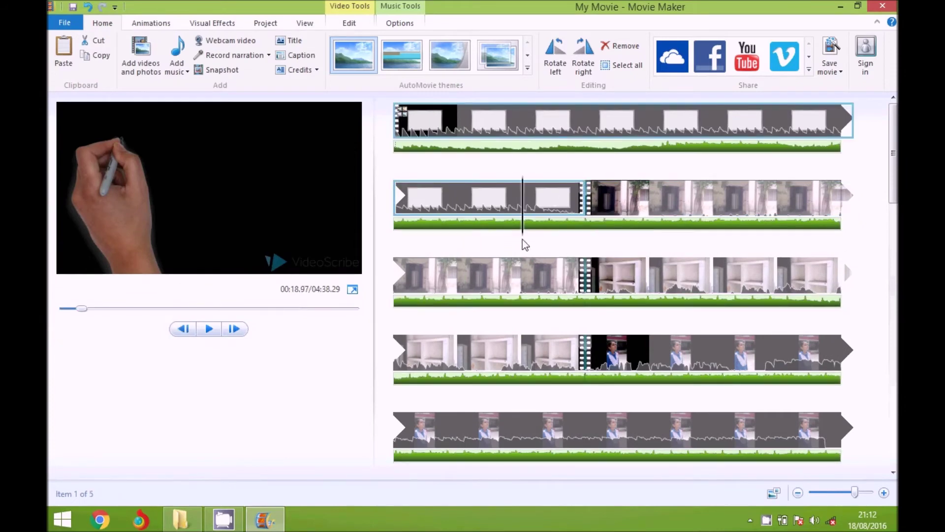
left_click(584, 252)
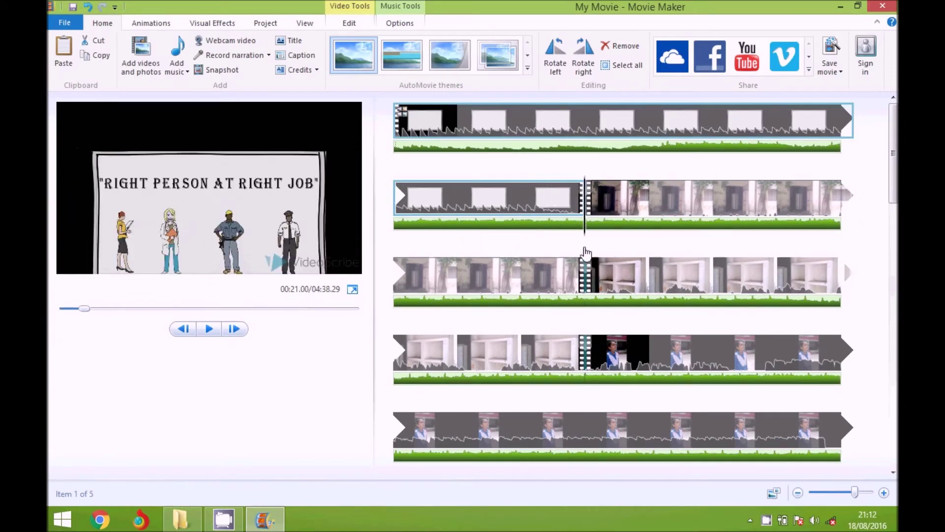
left_click(411, 57)
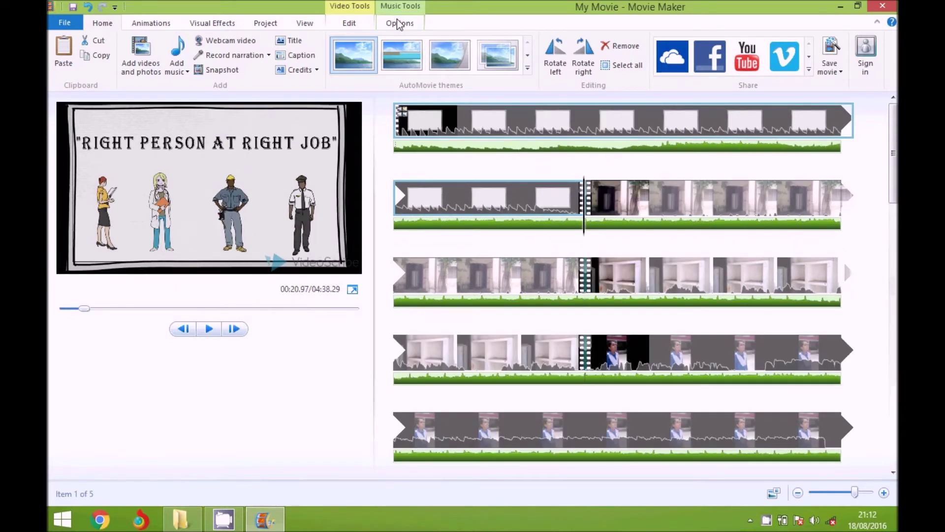
left_click(399, 24)
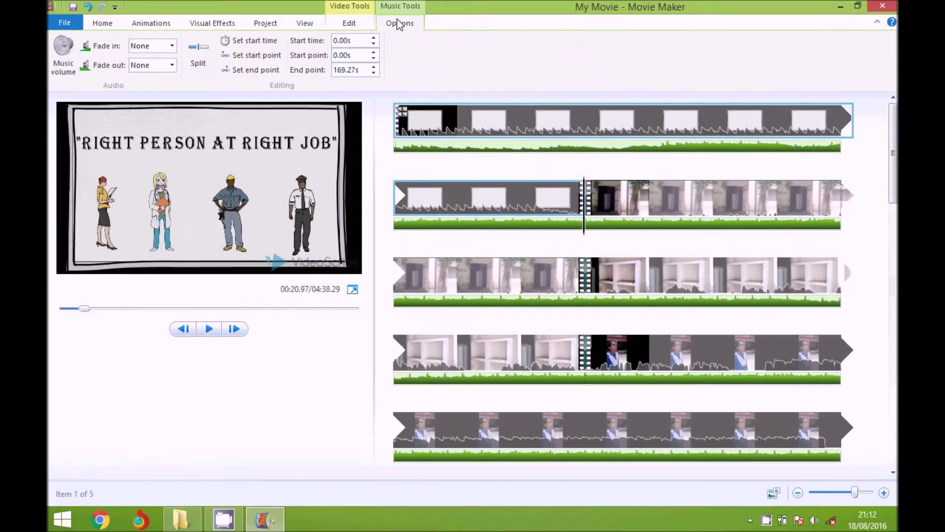
Split the Elevation music at 20.93 s and remove the part after the split
left_click(206, 47)
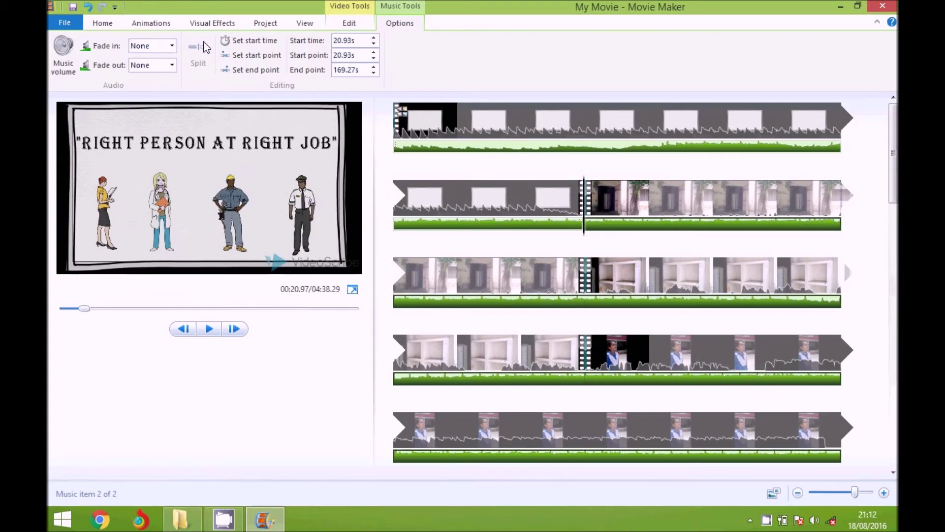
left_click(512, 226)
left_click(586, 224)
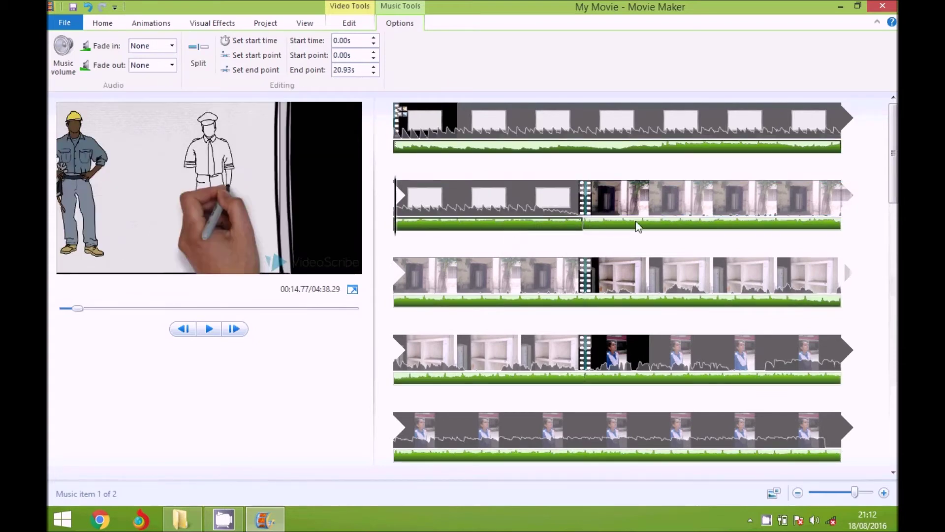
left_click(547, 225)
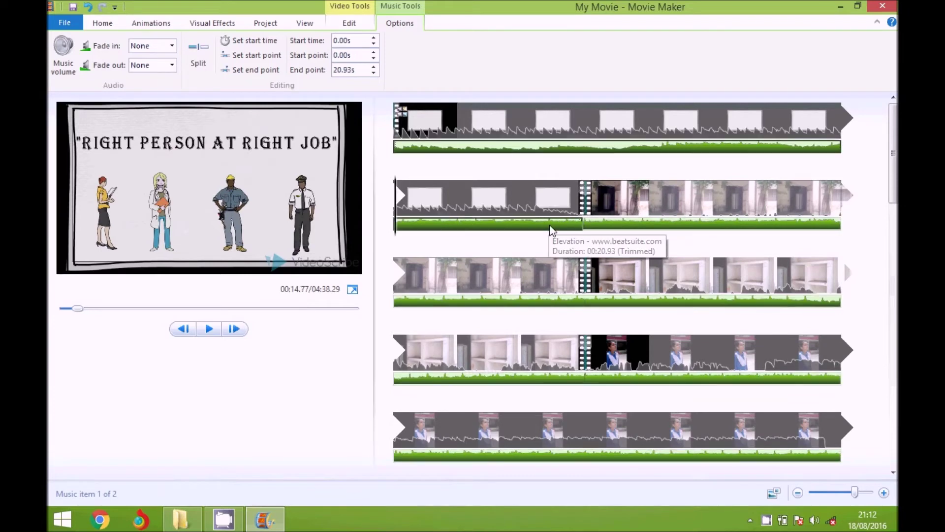
left_click(621, 230)
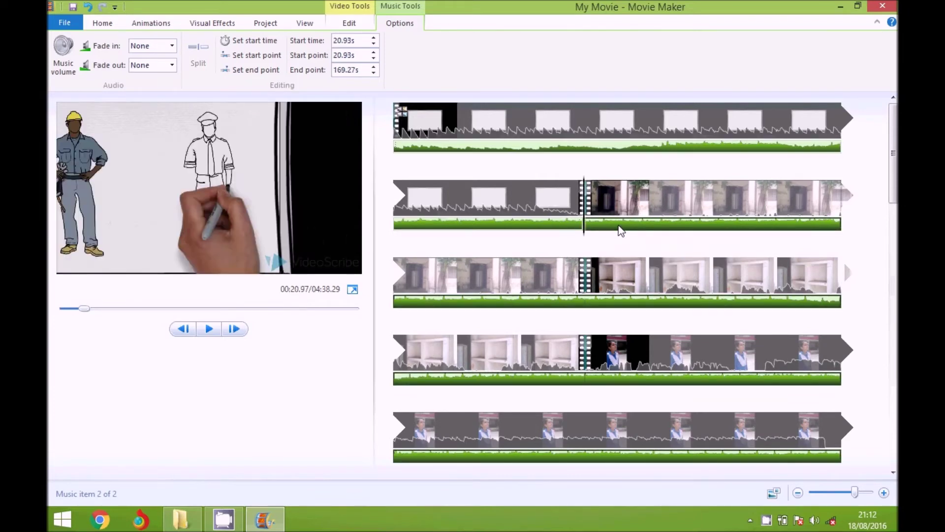
right_click(621, 231)
left_click(656, 295)
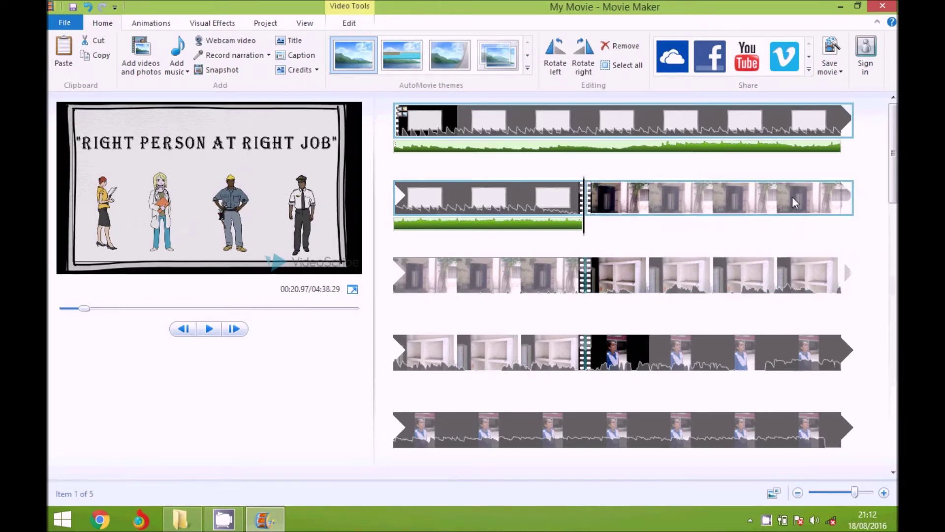
left_click(642, 207)
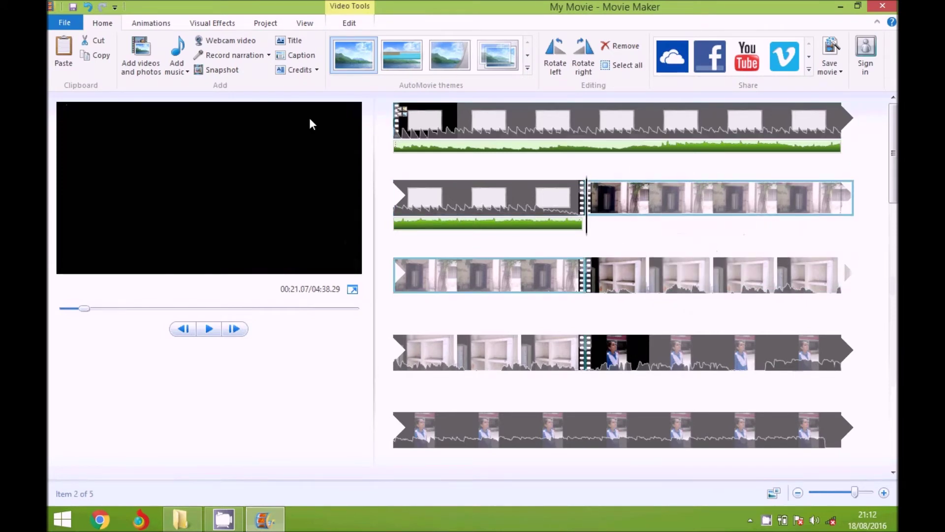
Add the AUD-20160808-WA0011 recording as music starting at 21.03 s
left_click(186, 72)
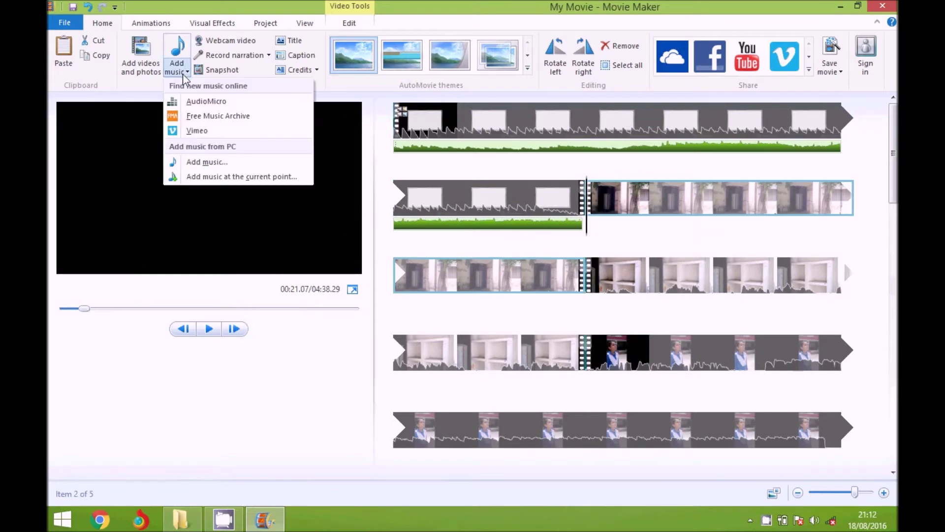
left_click(209, 178)
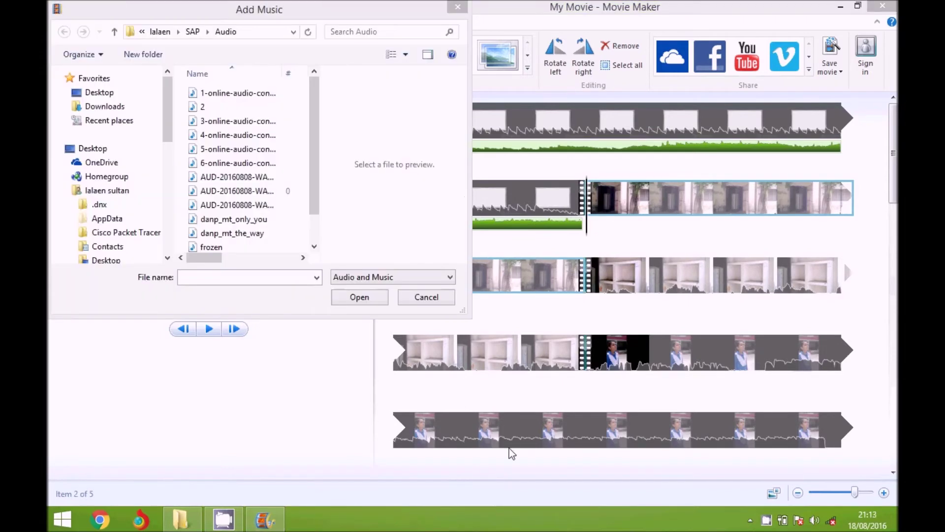
left_click(254, 181)
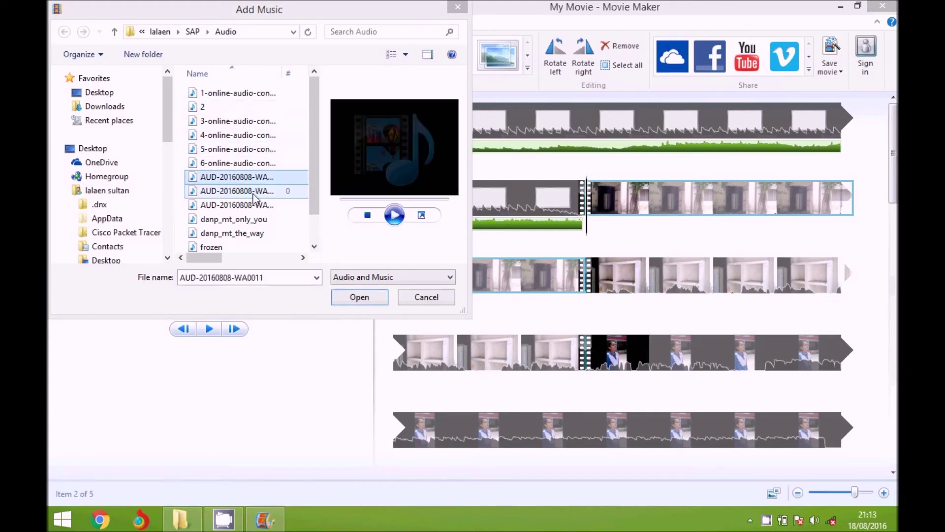
left_click(254, 192)
left_click(353, 301)
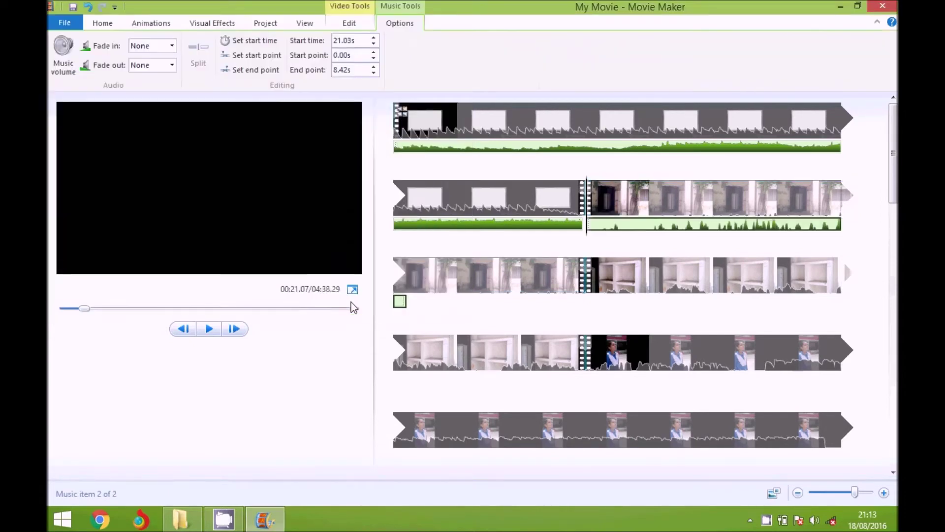
Move the playhead onto the start of the third row's first clip
left_click(396, 288)
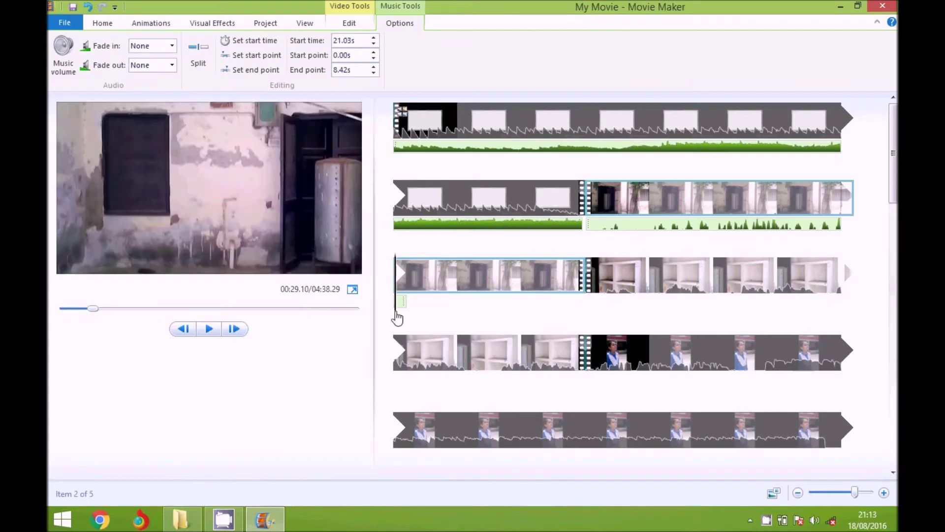
left_click(400, 315)
left_click(409, 315)
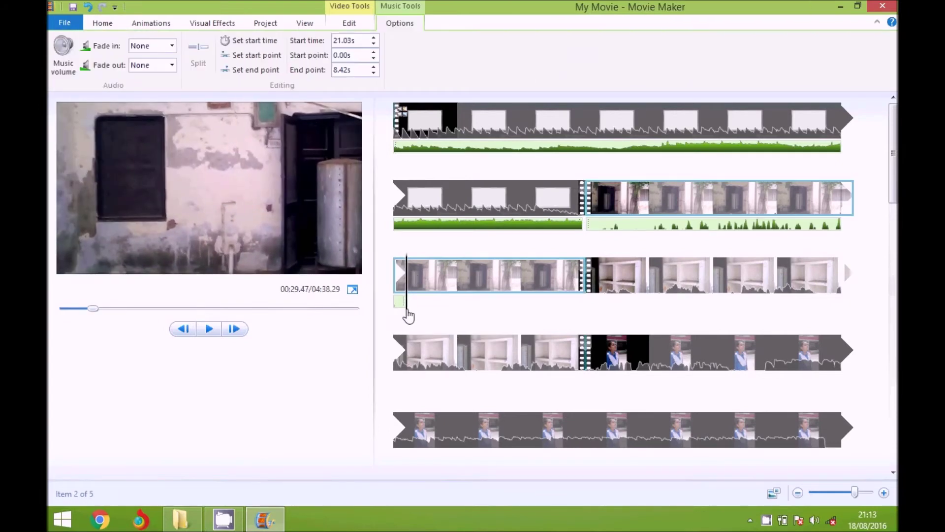
mouse_move(491, 275)
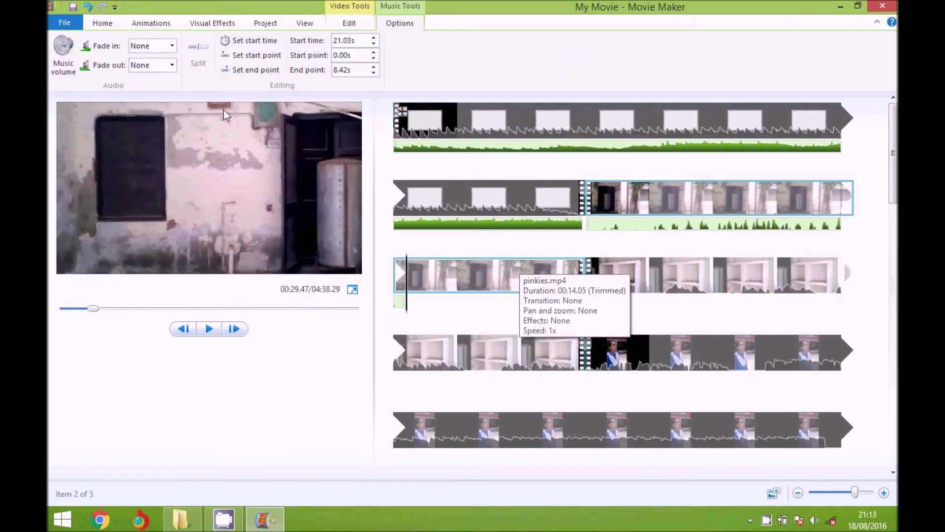
left_click(102, 24)
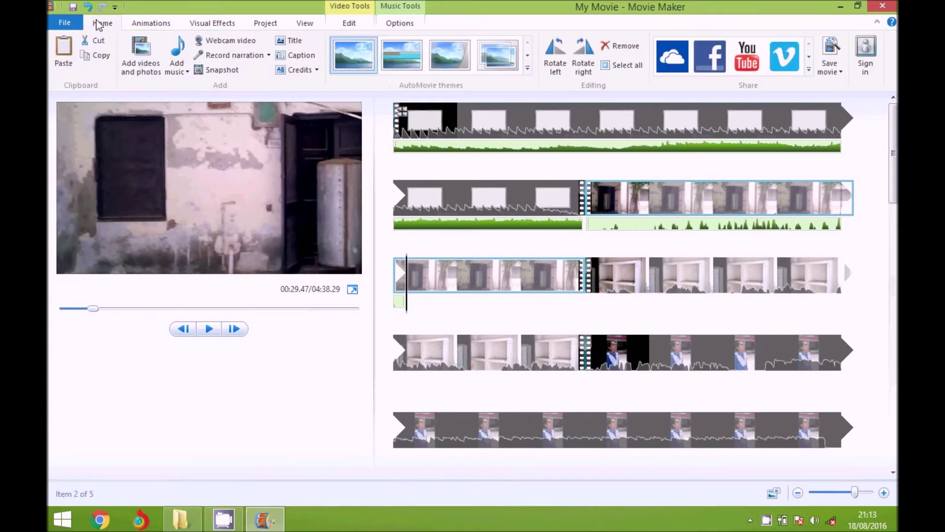
Add AUD-20160808-WA0012 as music starting at the playhead
left_click(187, 75)
left_click(201, 178)
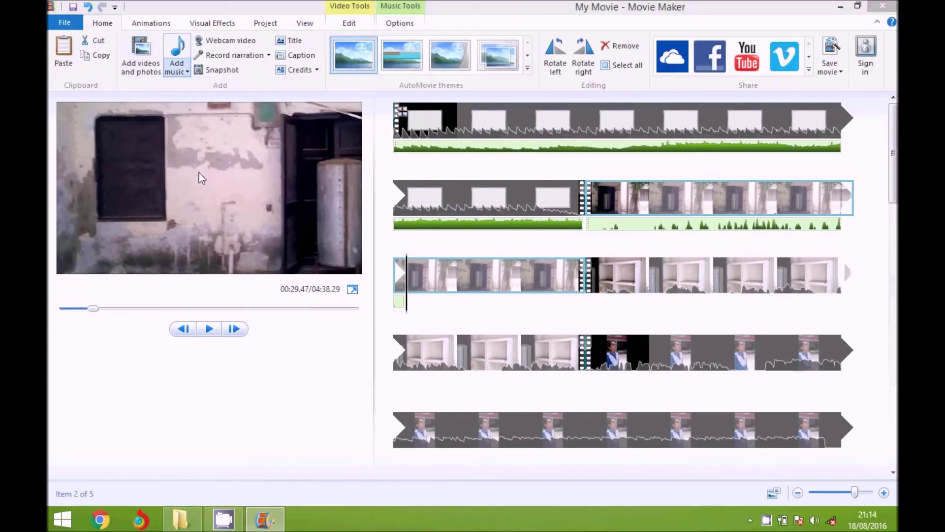
left_click(211, 191)
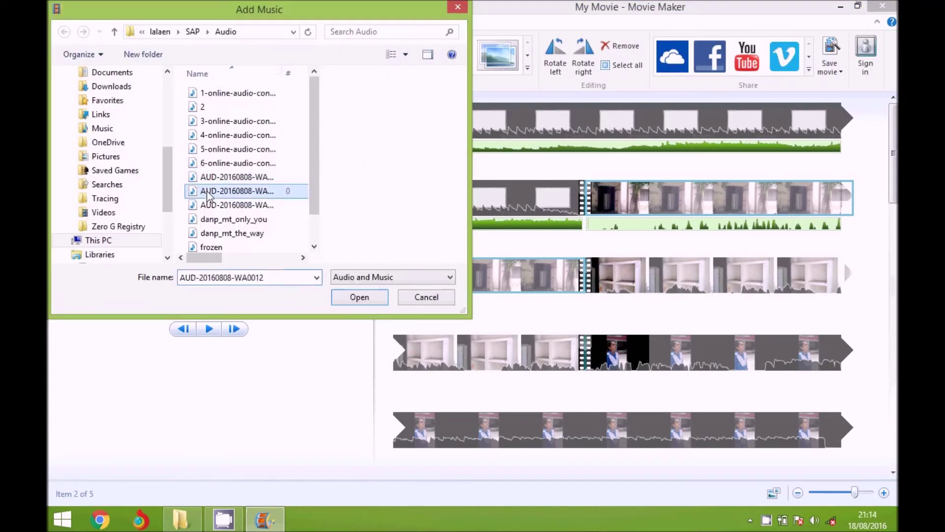
left_click(371, 297)
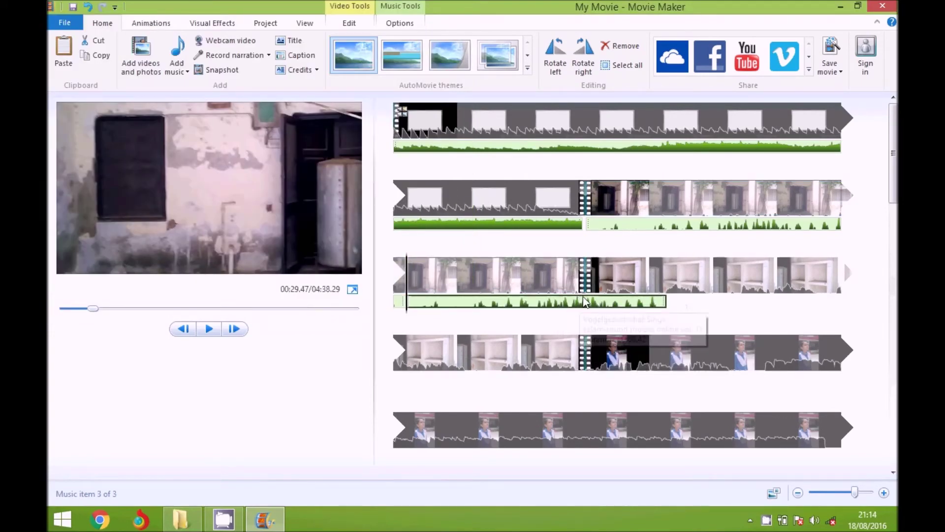
Remove the music portion running past the next clip's start
left_click(526, 274)
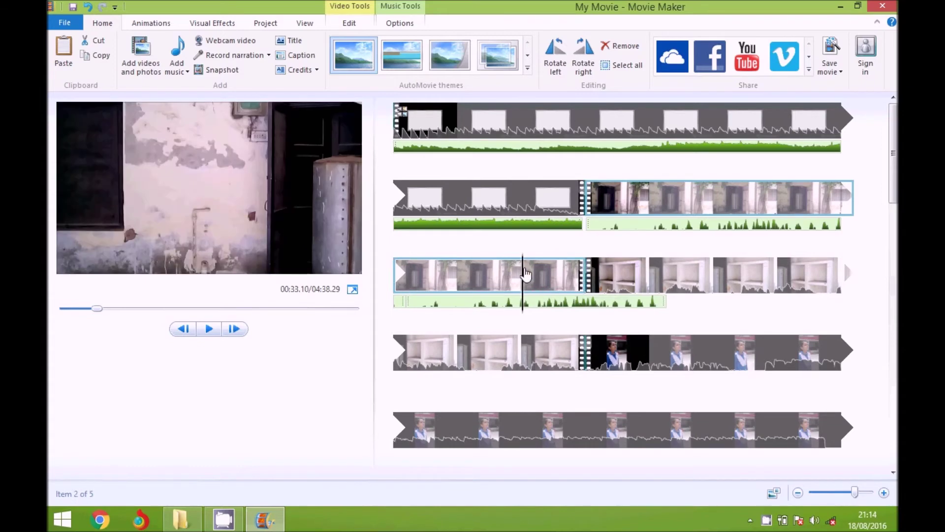
left_click_drag(525, 274, 586, 282)
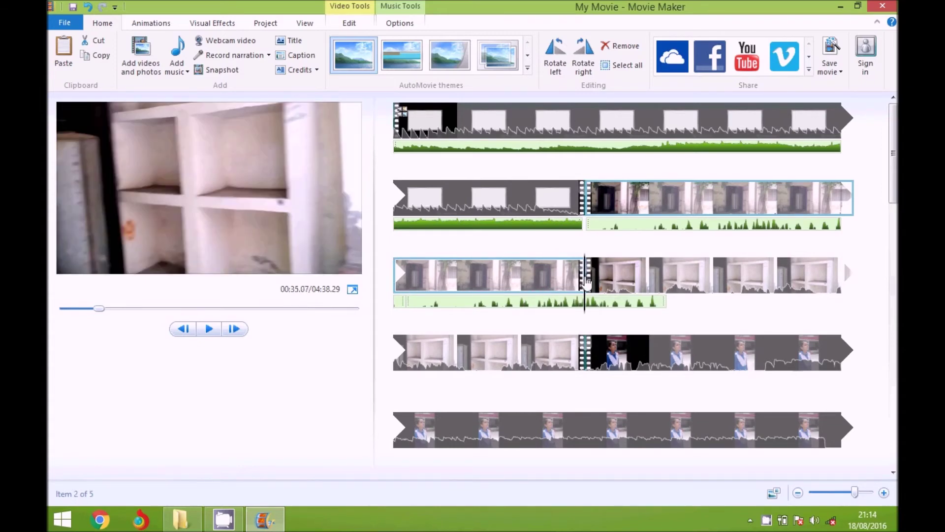
left_click(398, 20)
left_click(497, 305)
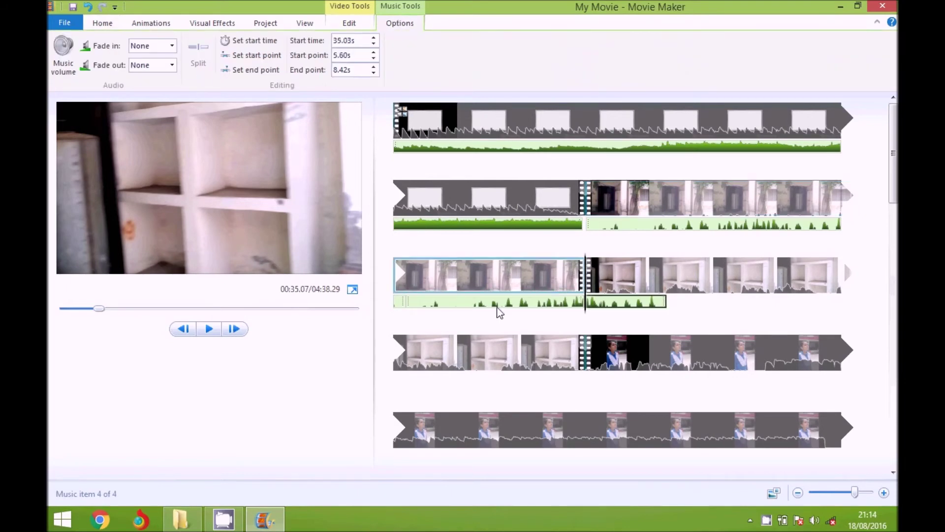
right_click(603, 301)
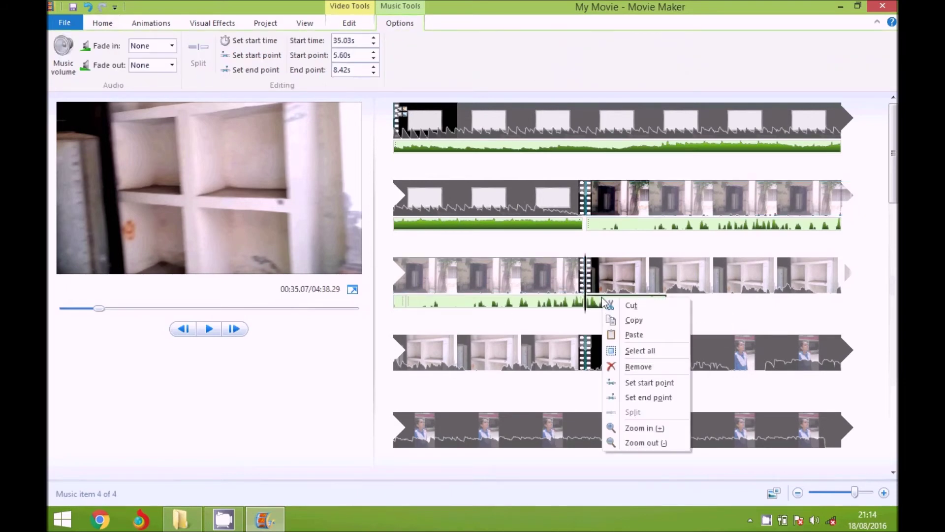
left_click(635, 367)
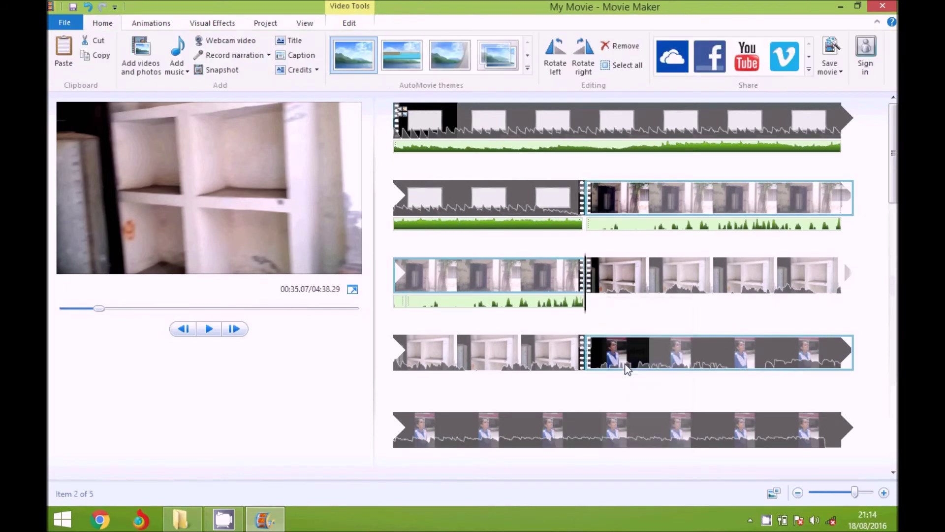
Drag the music volume slider down for both tracks, at 21.03s and 29.43s
left_click(597, 226)
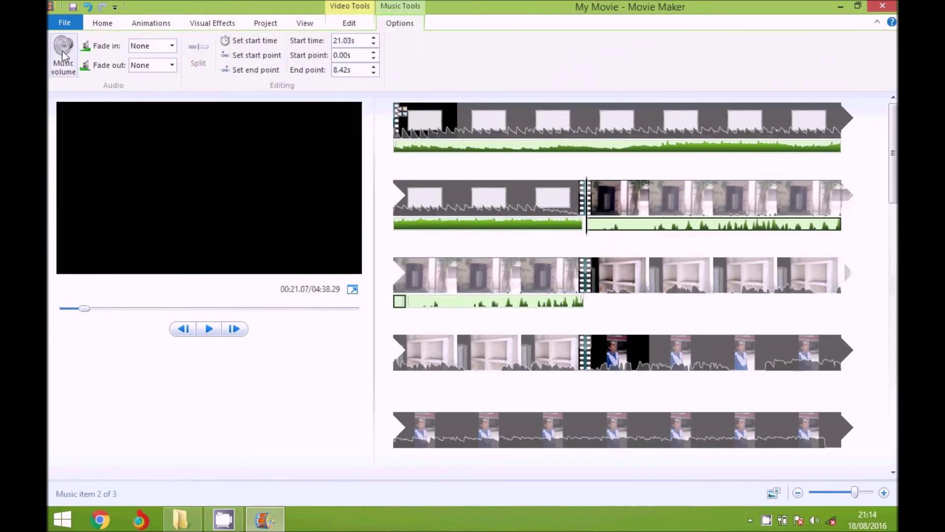
left_click(73, 70)
left_click_drag(96, 91, 76, 91)
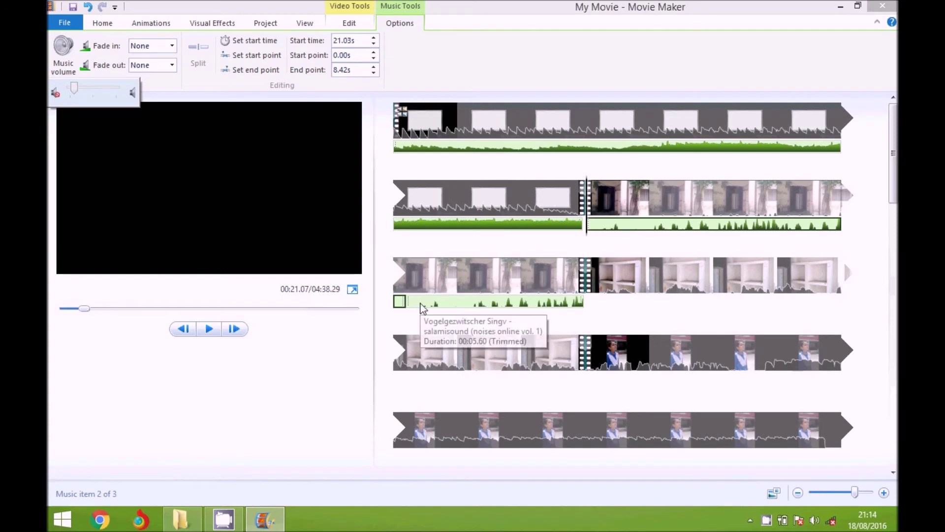
left_click(406, 302)
left_click(63, 57)
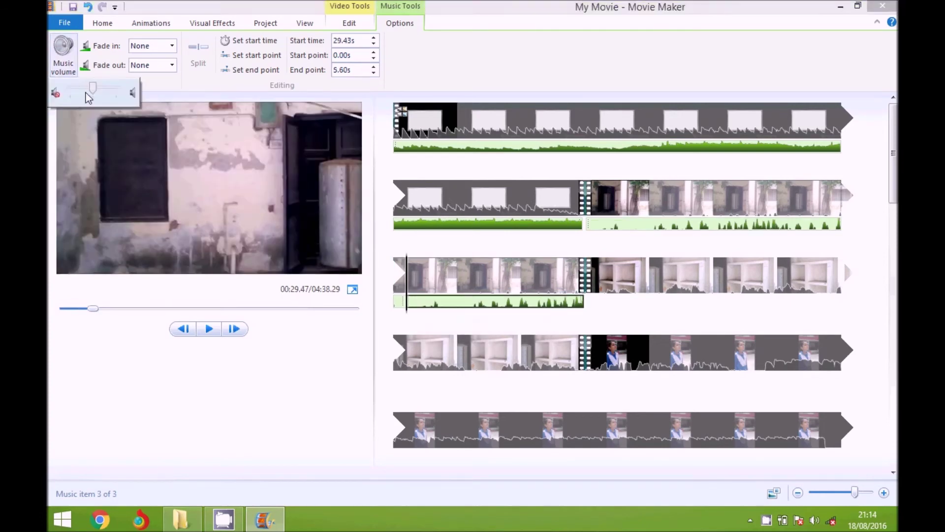
left_click_drag(93, 89, 76, 90)
Split ridapart.mp4 at 02:25.20, leaving six clips on the storyboard
scroll(695, 276, "down", 5)
left_click(592, 290)
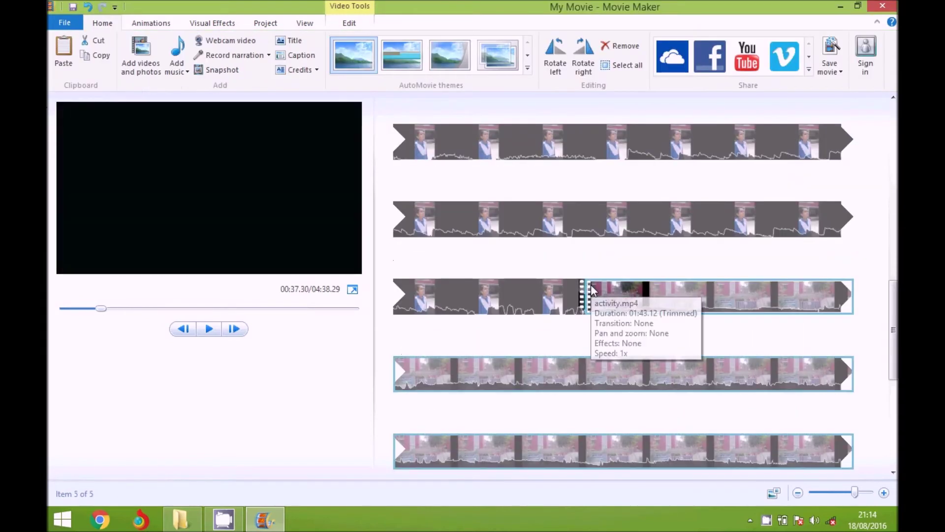
left_click(573, 215)
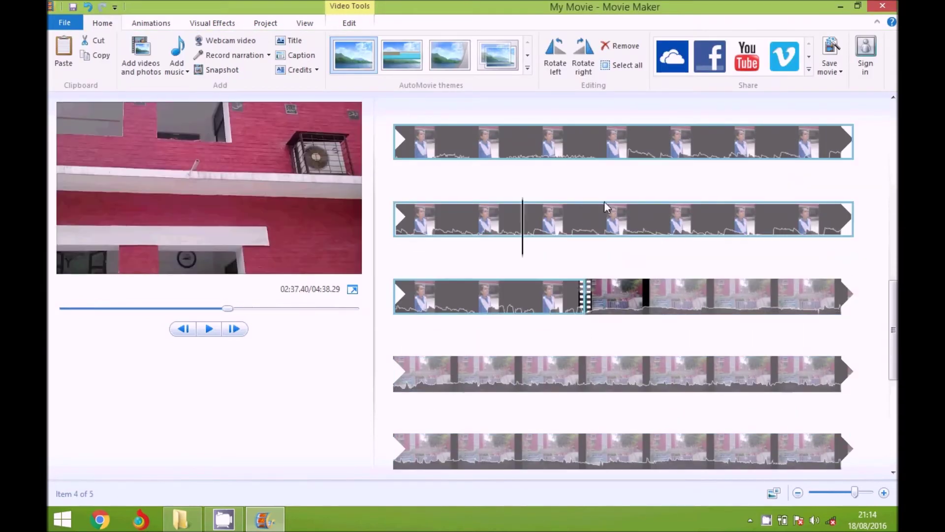
left_click_drag(894, 330, 894, 300)
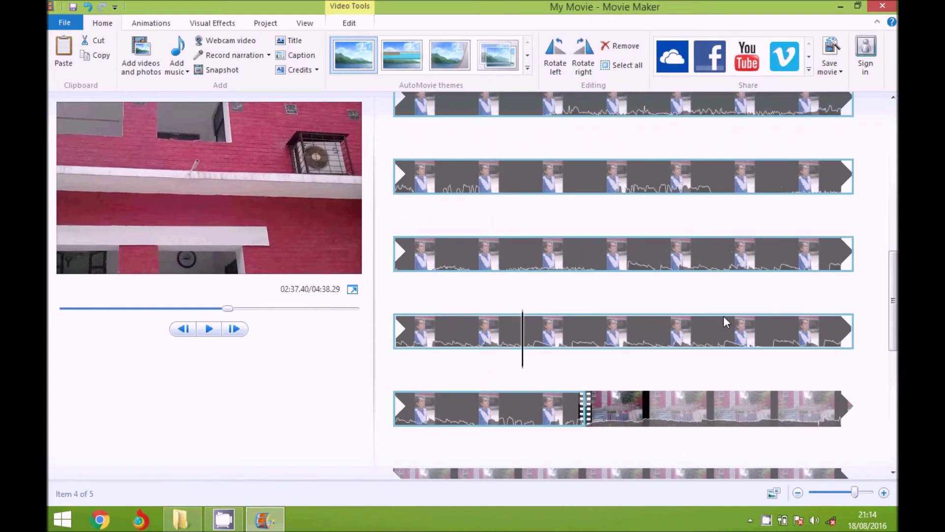
left_click(683, 261)
left_click(619, 263)
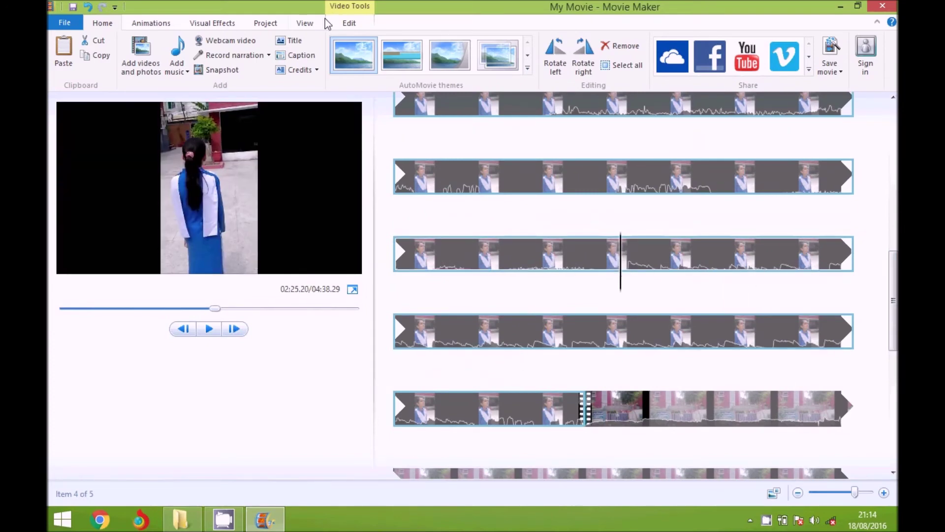
left_click(347, 23)
left_click(350, 54)
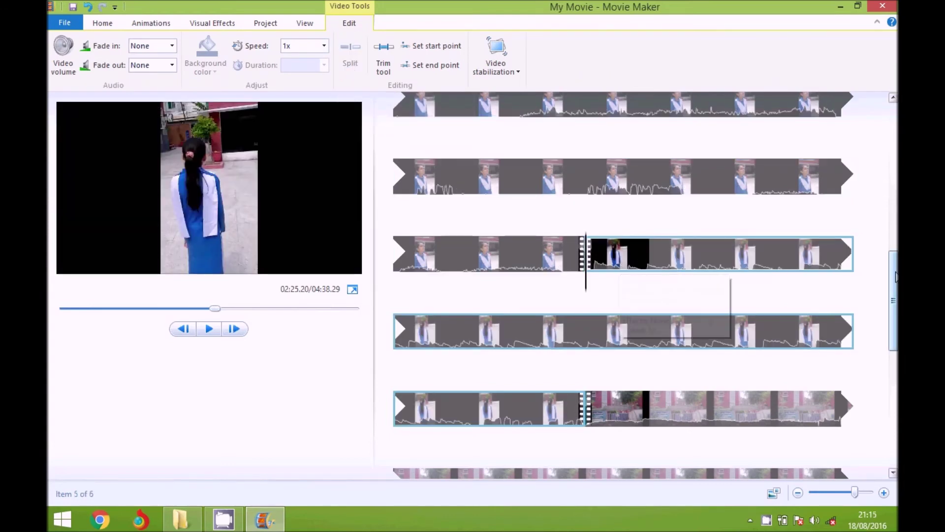
scroll(640, 276, "down", 2)
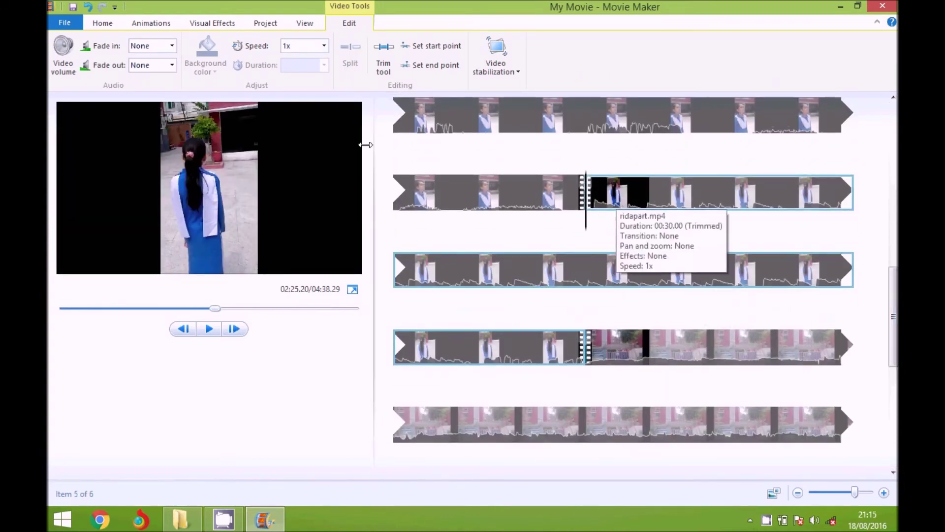
left_click(103, 25)
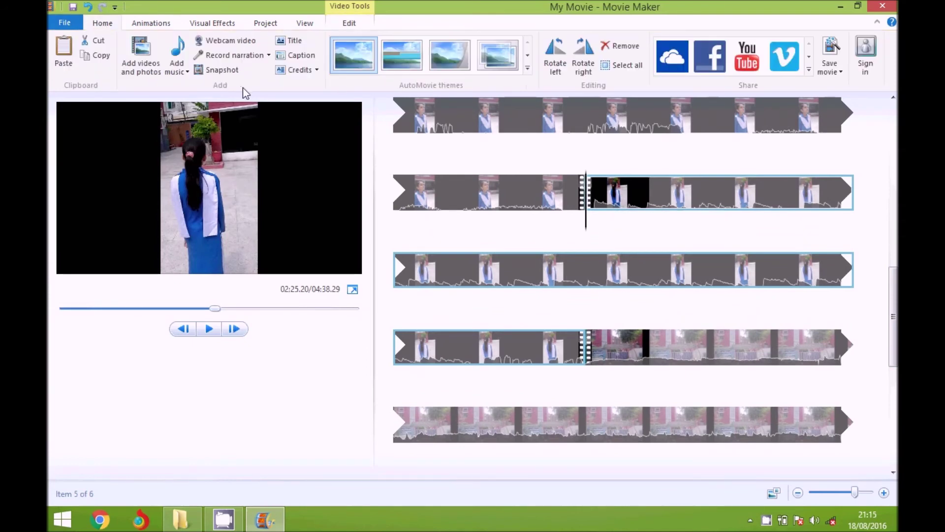
Add the 'frozen' audio file as music starting at the playhead
left_click(186, 77)
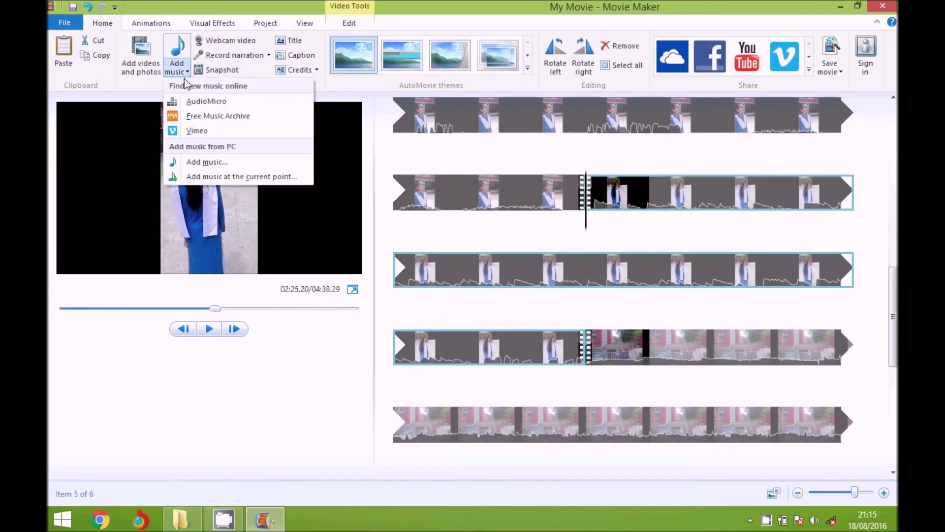
left_click(220, 175)
left_click(261, 244)
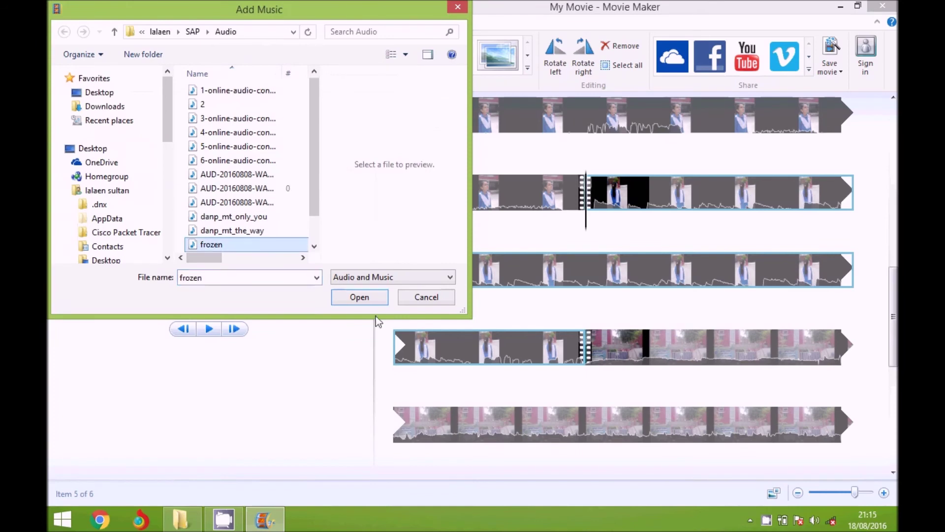
left_click(366, 306)
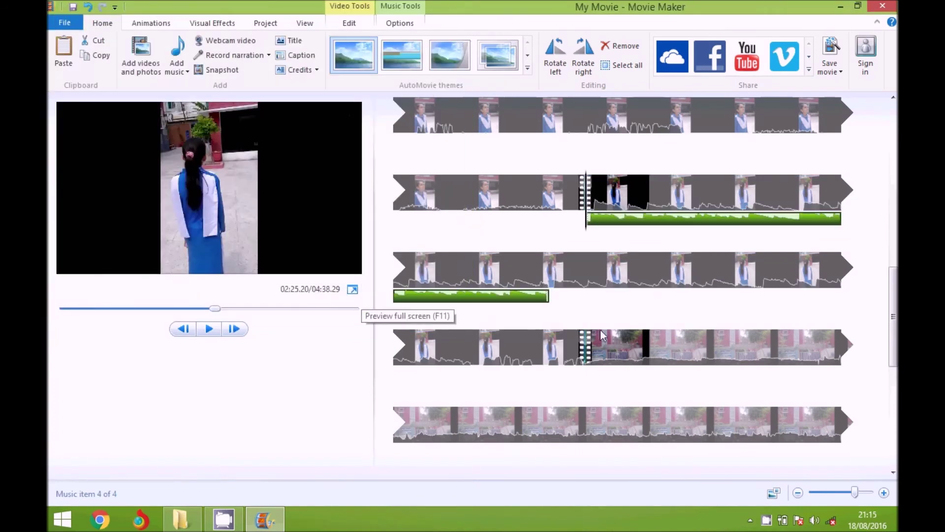
Add a danp_mt song from the Audio folder starting under the final school-building clip
scroll(799, 327, "down", 2)
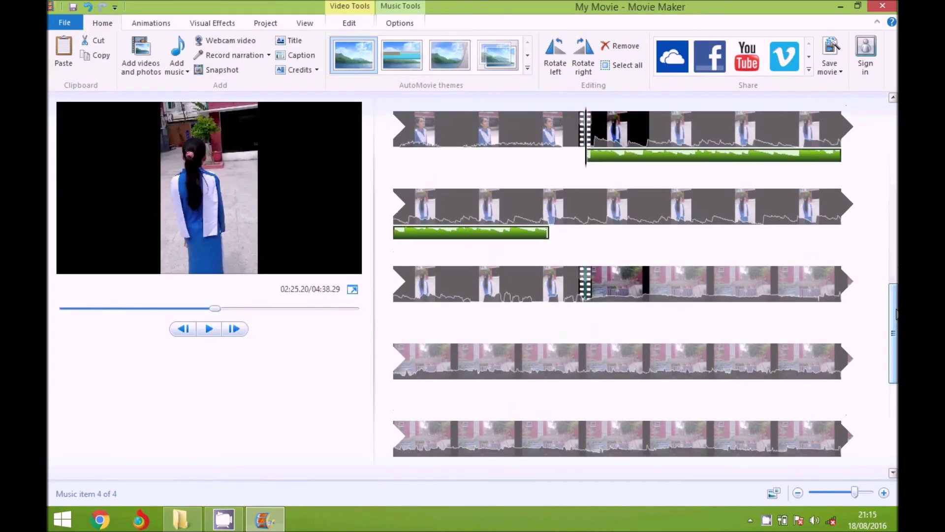
left_click(597, 285)
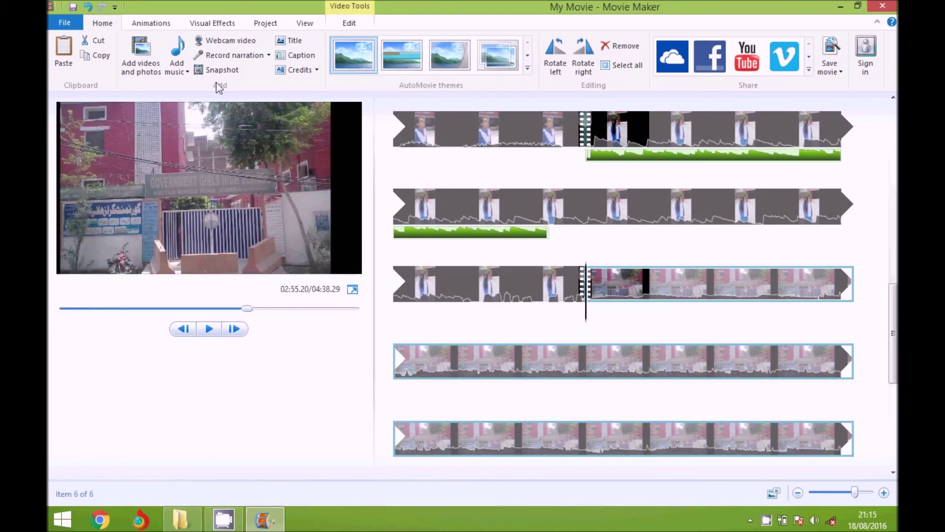
left_click(176, 72)
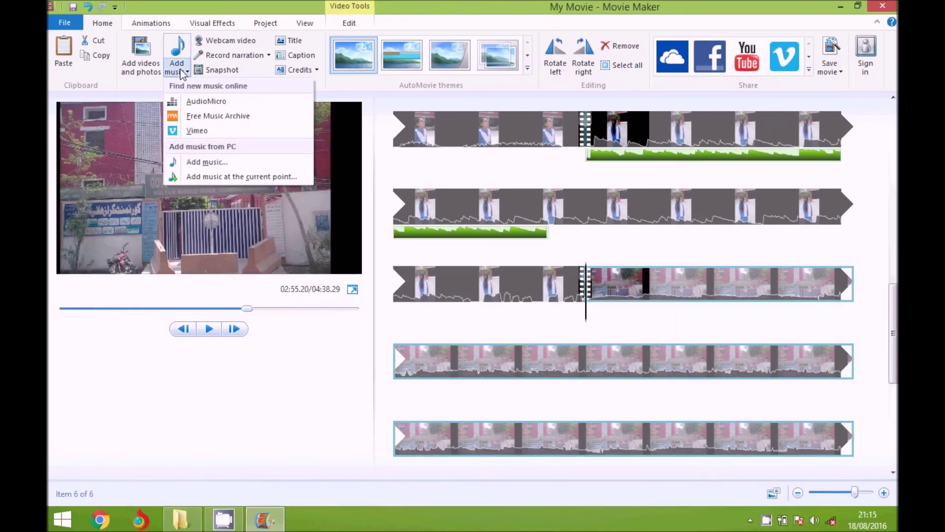
left_click(229, 176)
left_click_drag(315, 202, 315, 223)
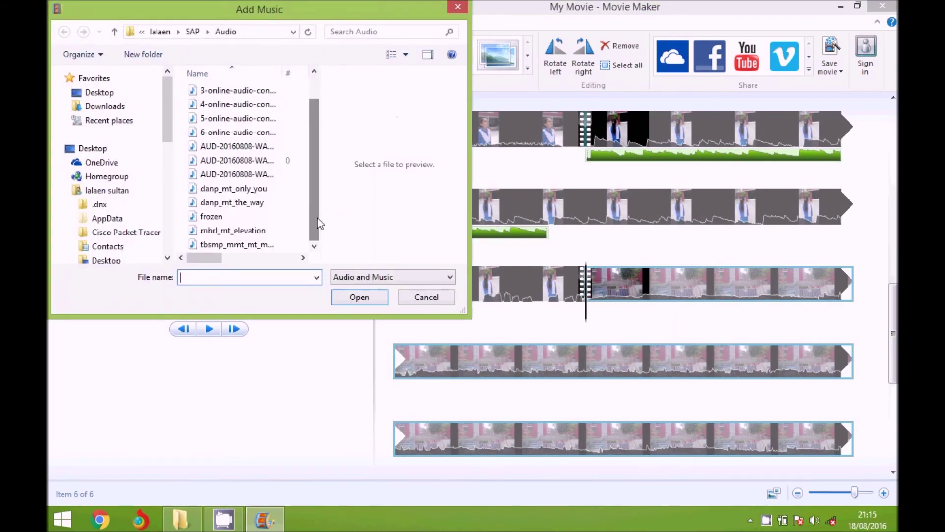
left_click(235, 190)
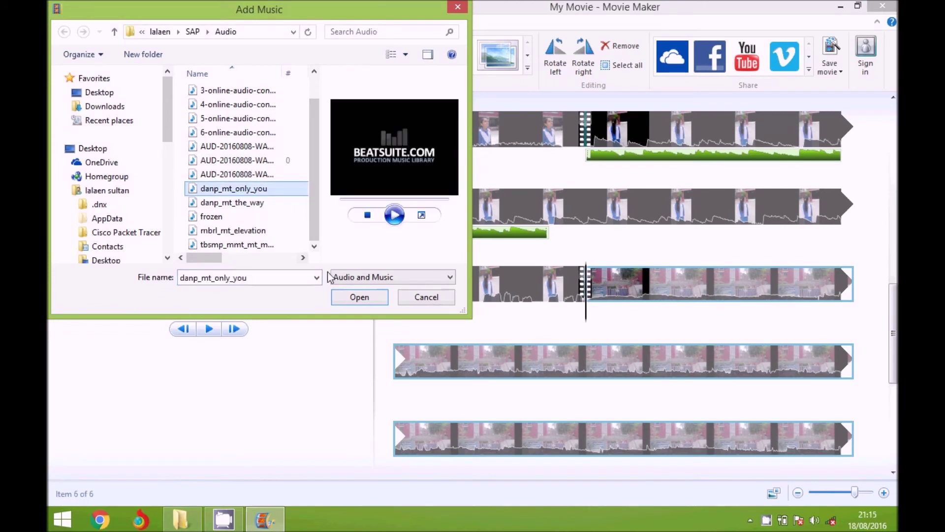
left_click(285, 203)
left_click(360, 297)
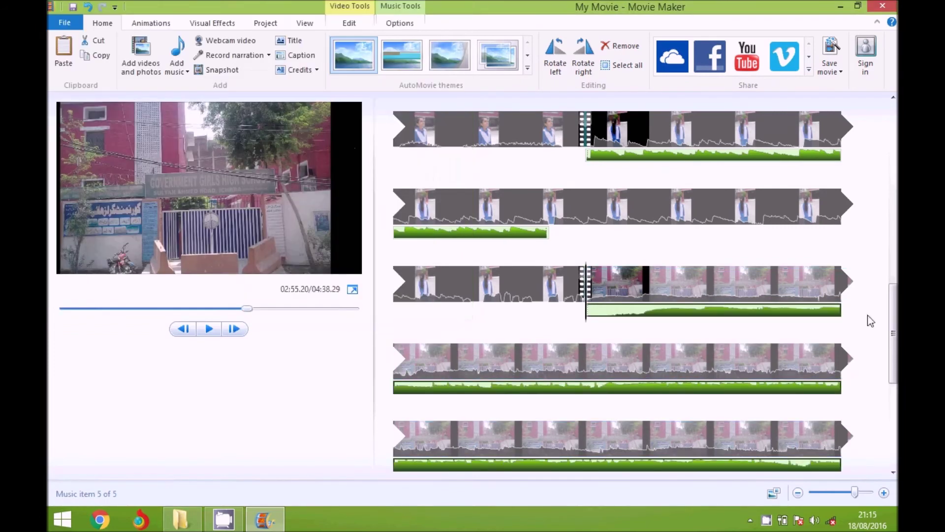
left_click_drag(893, 416, 894, 153)
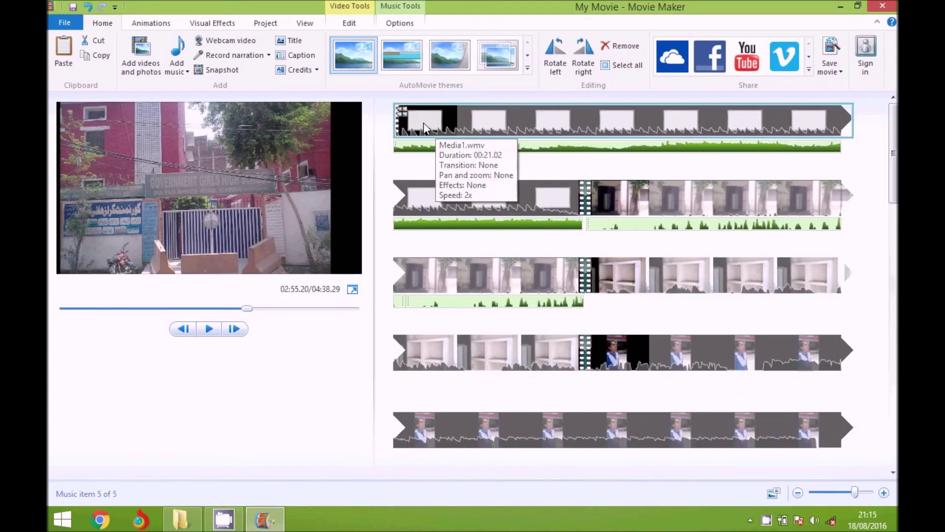
Inspect the last clips and browse the Edit, Options, Project, Visual Effects and Animations tabs
left_click(650, 365)
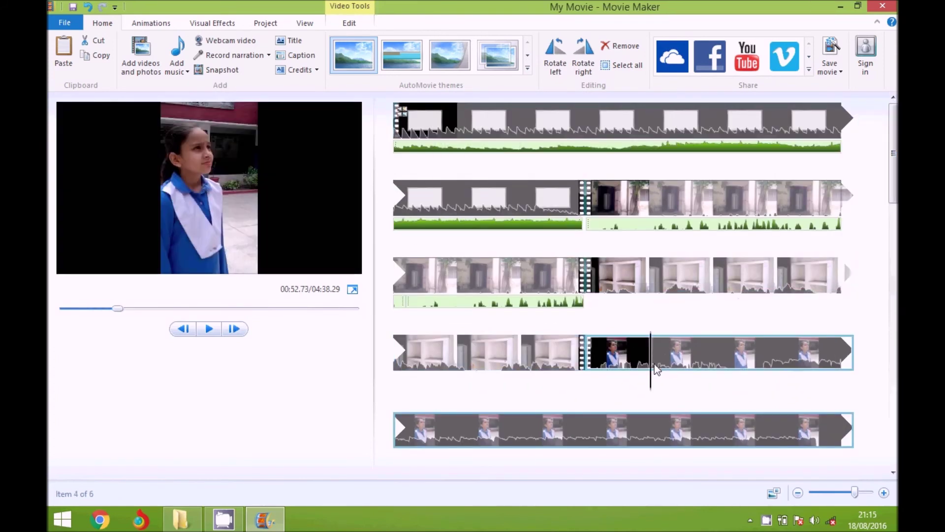
left_click(524, 352)
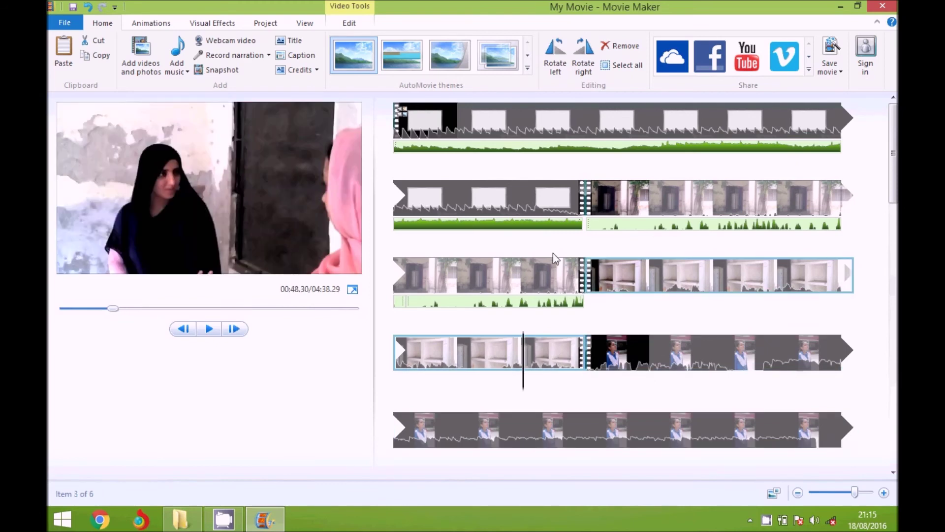
left_click(522, 276)
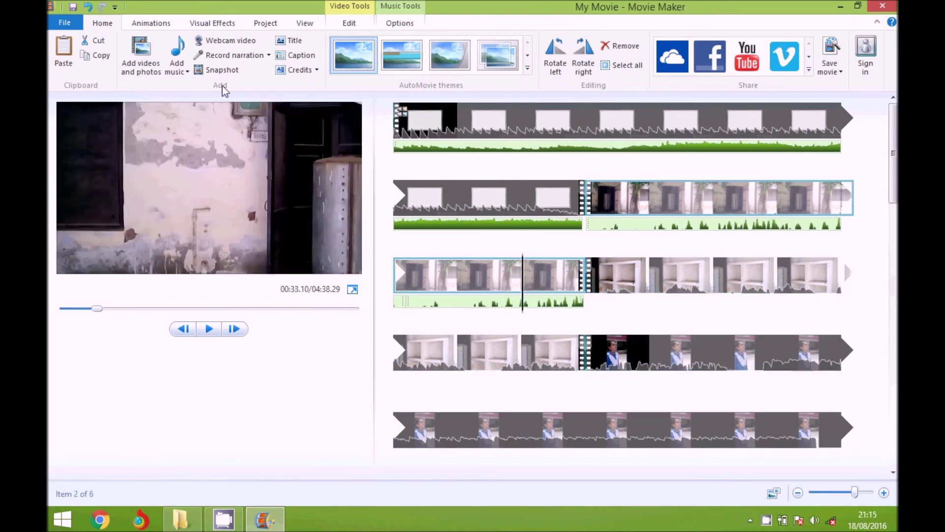
left_click(355, 25)
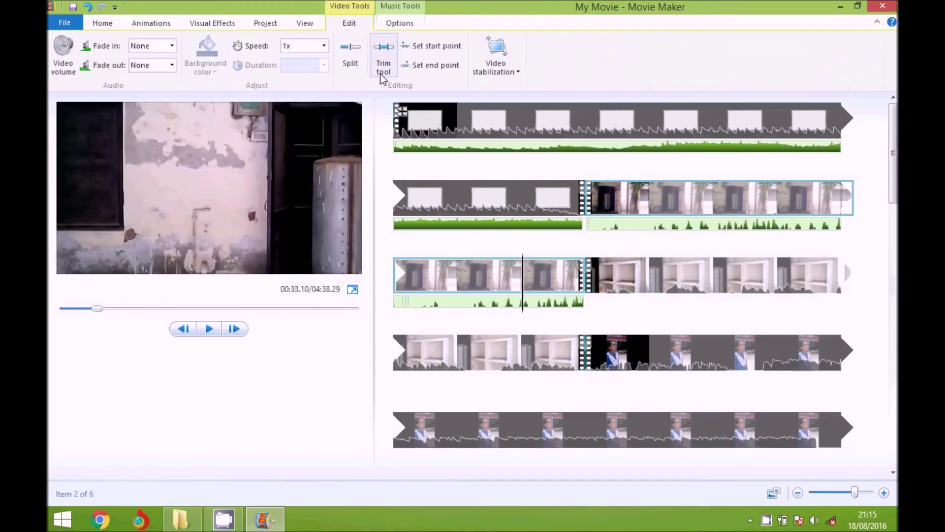
left_click(388, 27)
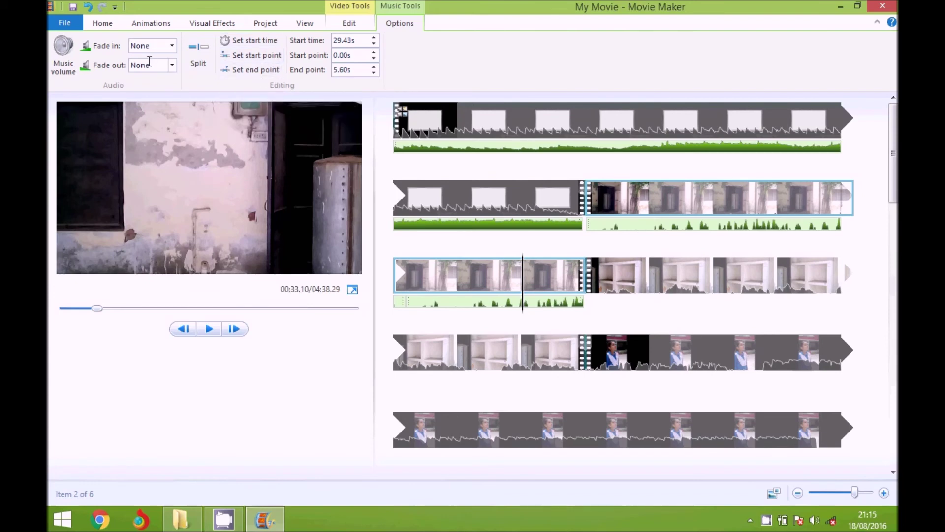
left_click(261, 25)
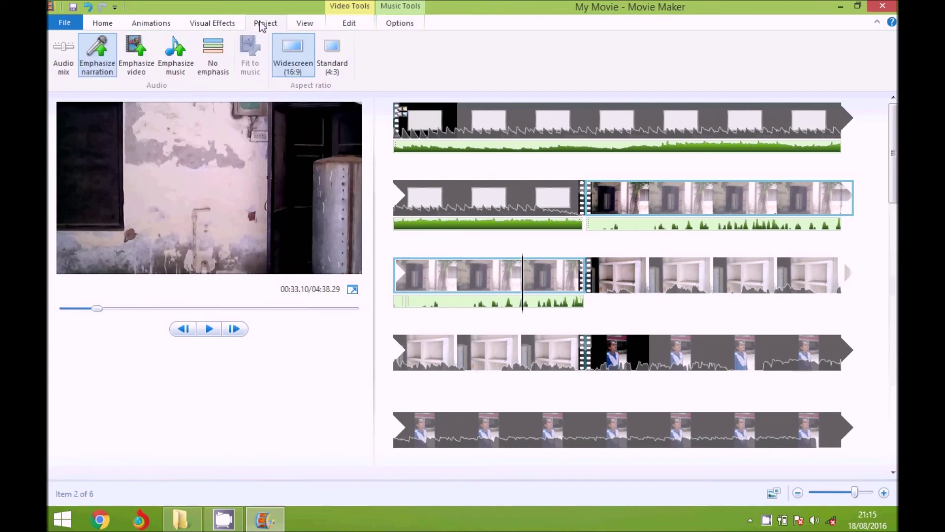
left_click(220, 26)
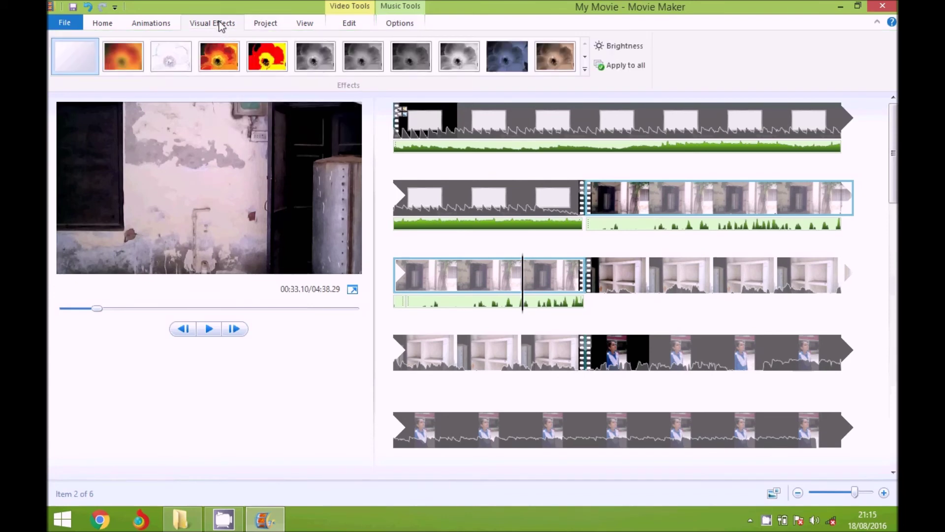
left_click(147, 29)
Put the playback position at the movie's 4:38 end
left_click(102, 28)
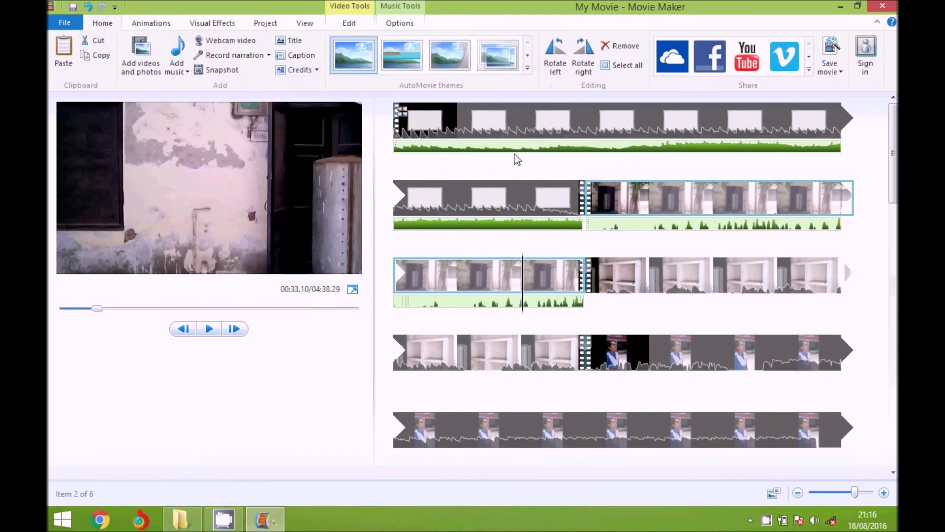
left_click_drag(893, 153, 893, 416)
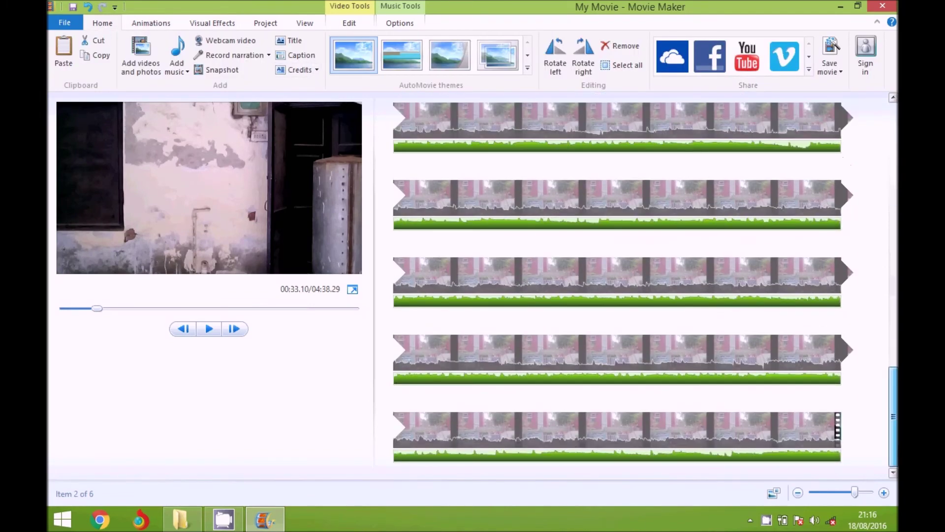
left_click(837, 428, "shift")
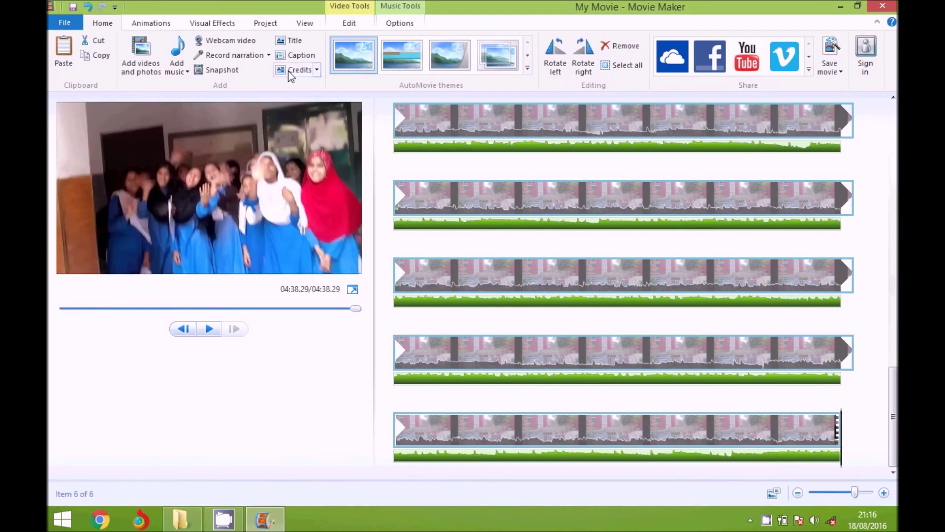
Add ending credits reading 'CREDITS' and 'Lalaen', with text duration set to 3 seconds
left_click(296, 70)
key("BackSpace")
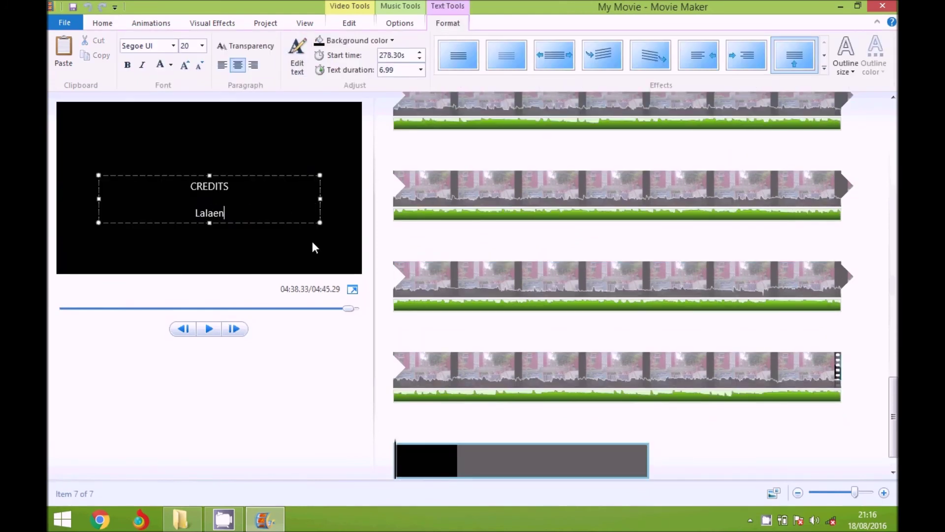
left_click(394, 112)
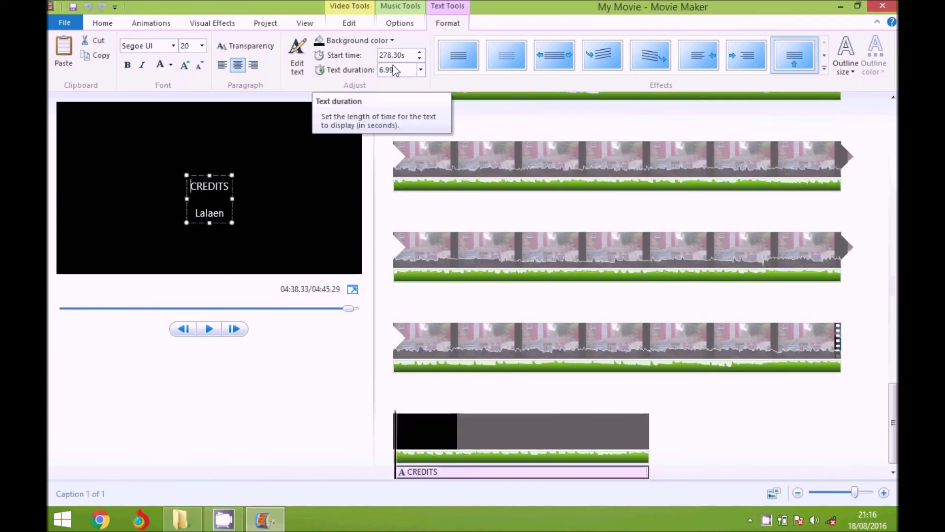
left_click(422, 69)
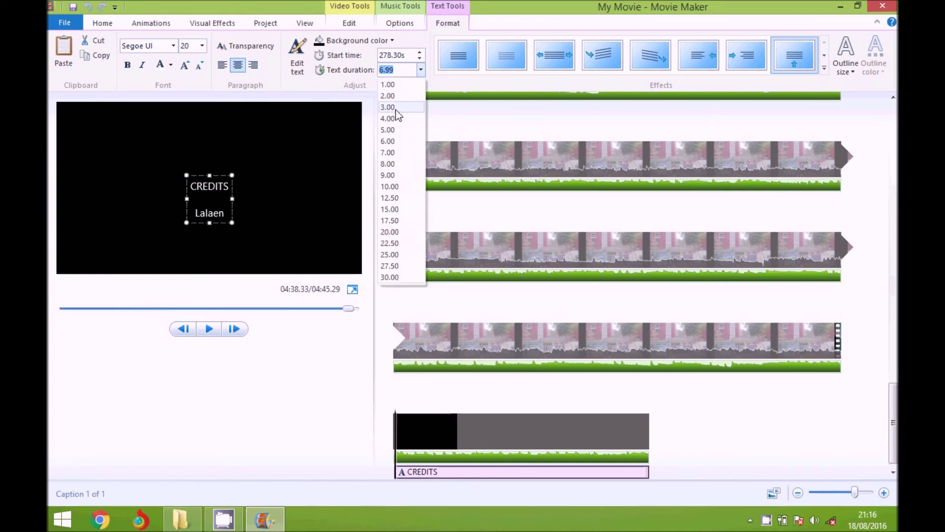
left_click(388, 108)
Set the black credits background clip's duration to 3.00 seconds
left_click(525, 439)
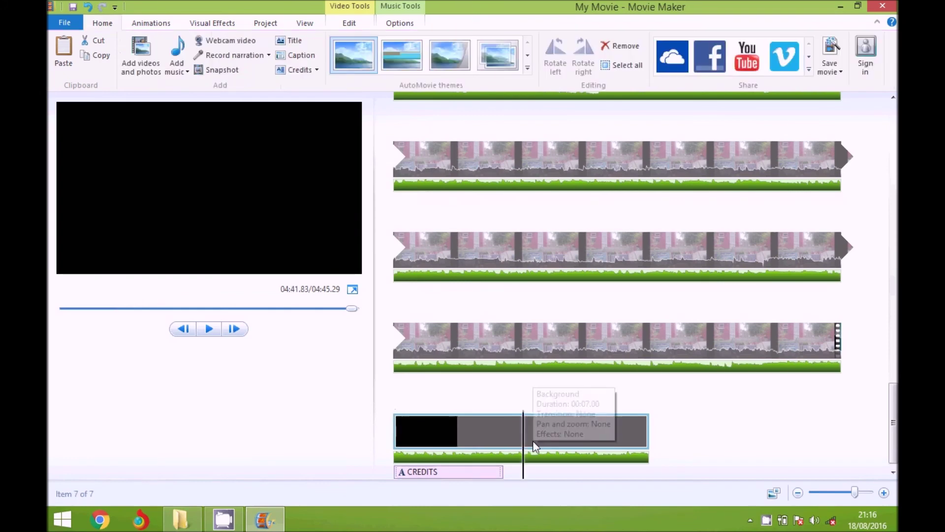
left_click(332, 23)
left_click(323, 66)
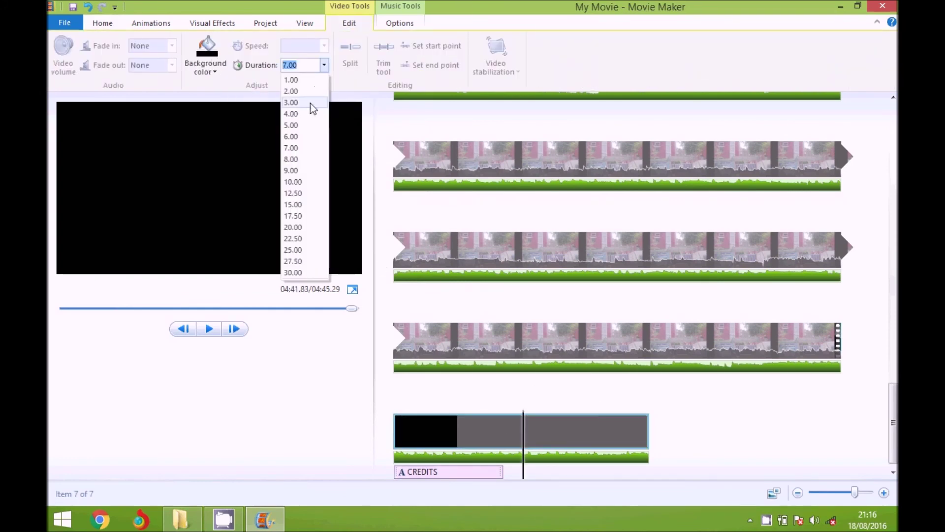
left_click(310, 103)
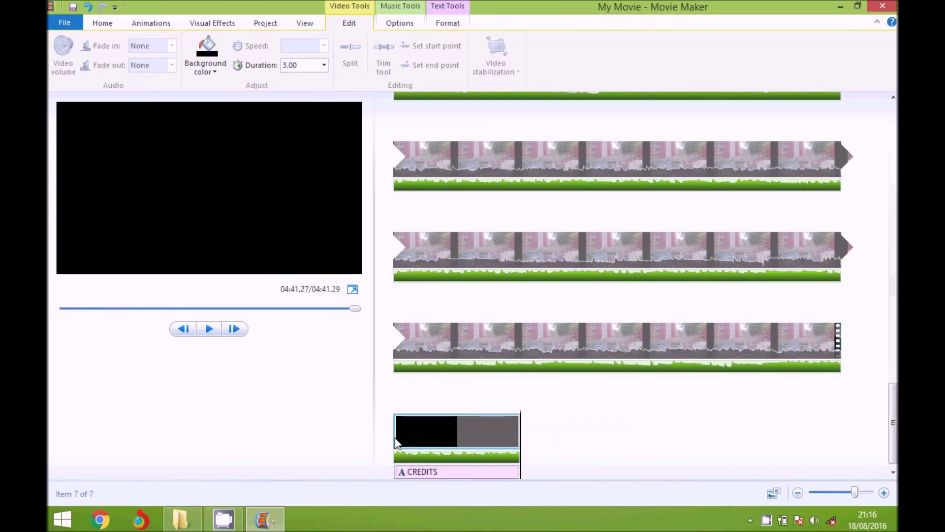
Play back the shortened ending credits and return to the top of the storyboard
left_click(209, 329)
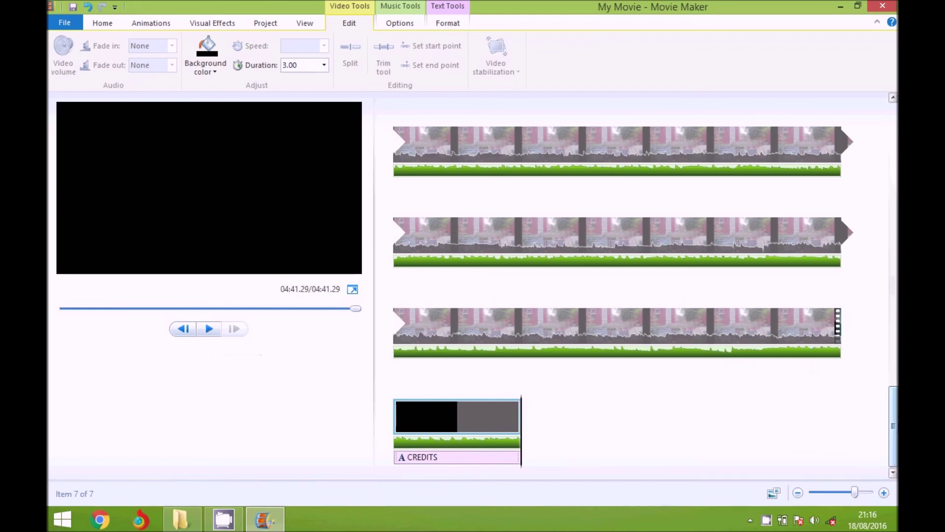
left_click_drag(894, 426, 893, 247)
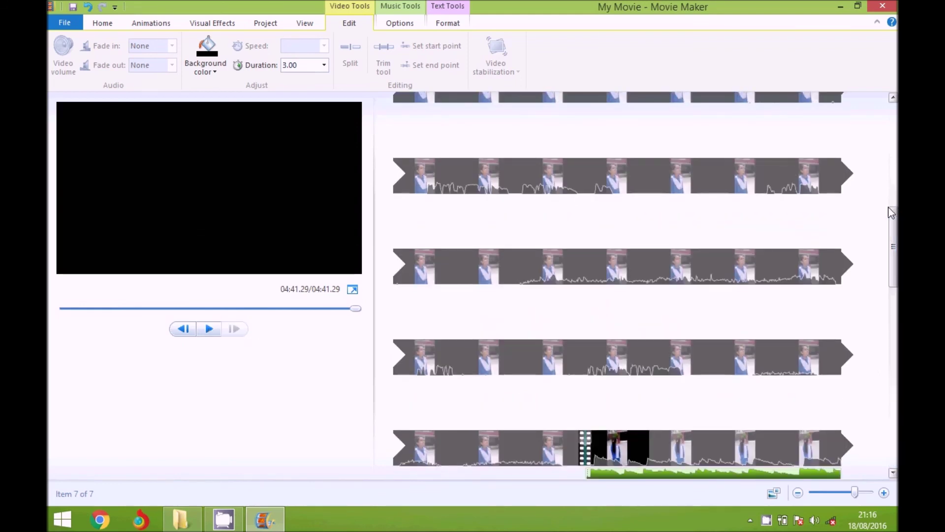
left_click_drag(894, 249, 894, 143)
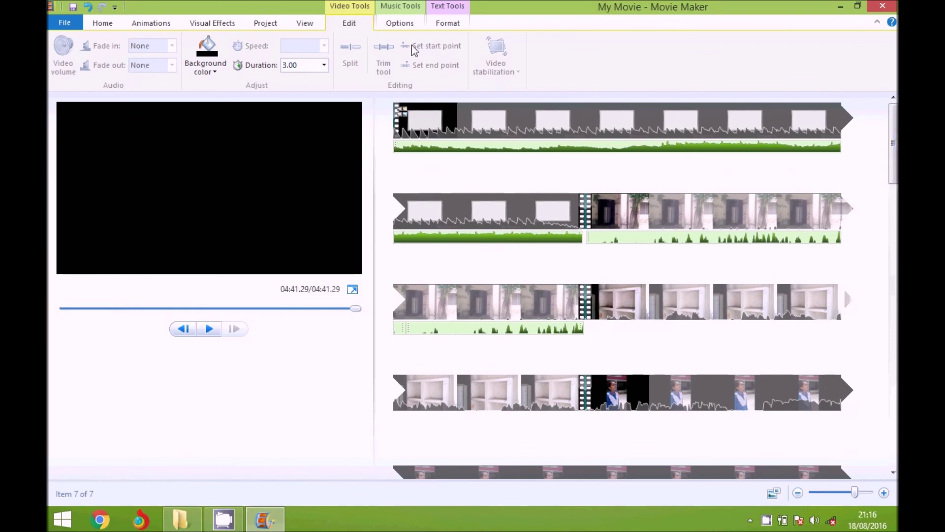
left_click(64, 22)
mouse_move(95, 193)
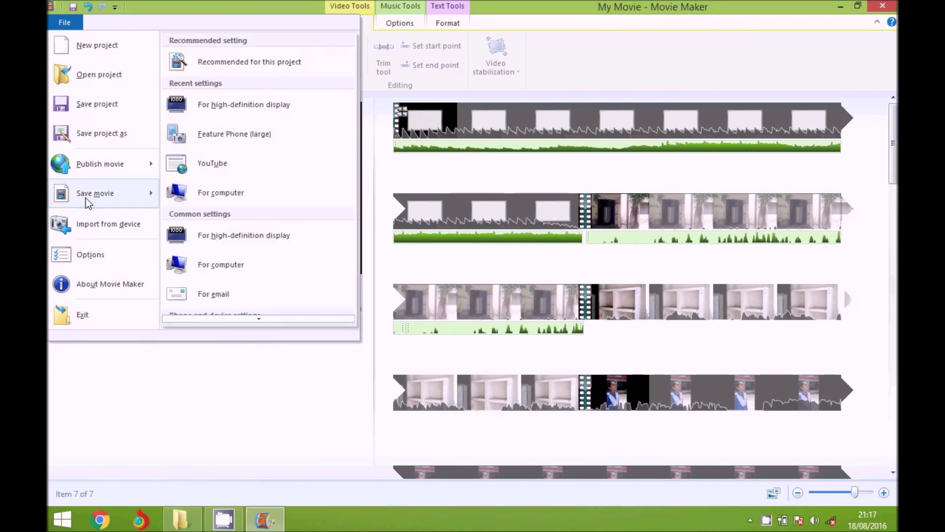
left_click(307, 432)
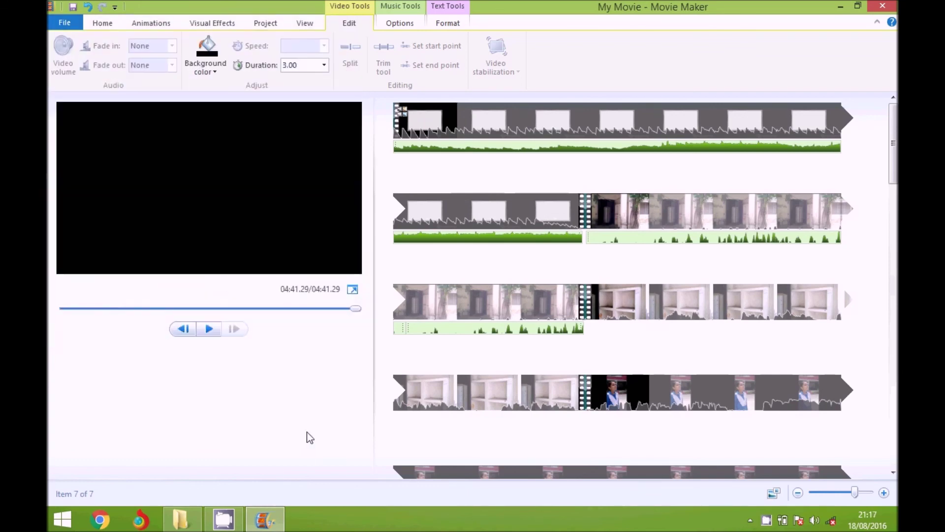
left_click(108, 24)
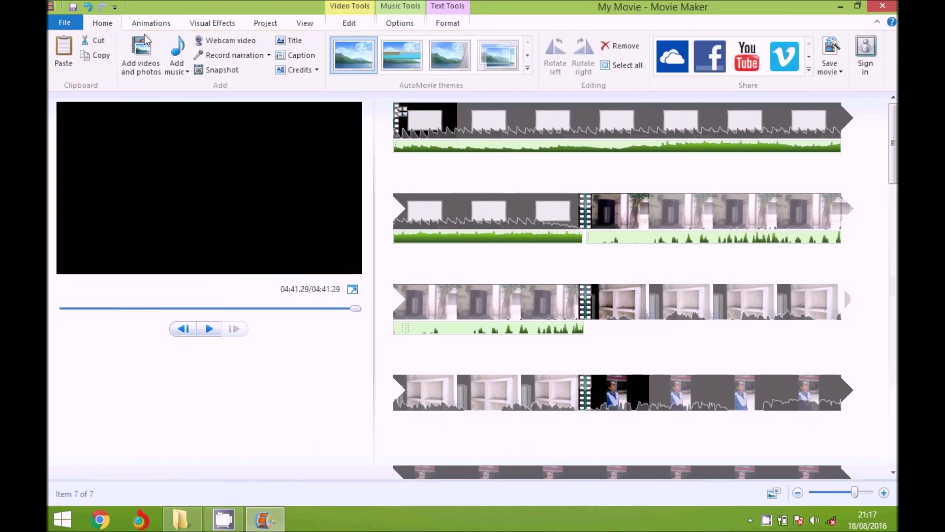